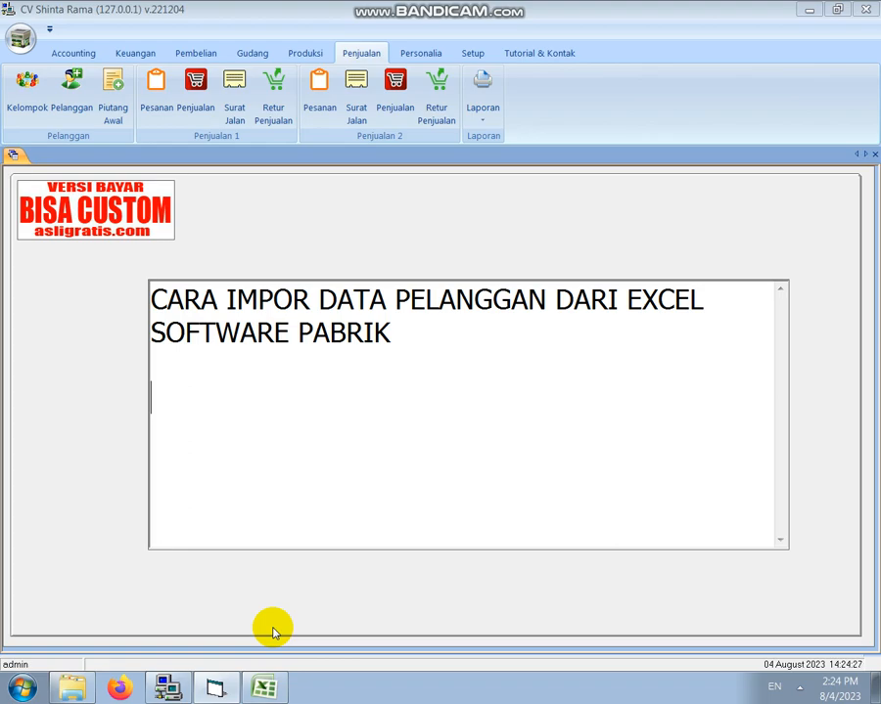
- Write "IMPOR DATA PELANGGAN DAPAT DILAKUKAN PADA MENU PELANGGAN DI PENJUALAN, LALU KLIK IMPOR" in the note, followed by a blank line
type("MPOR DATA PE")
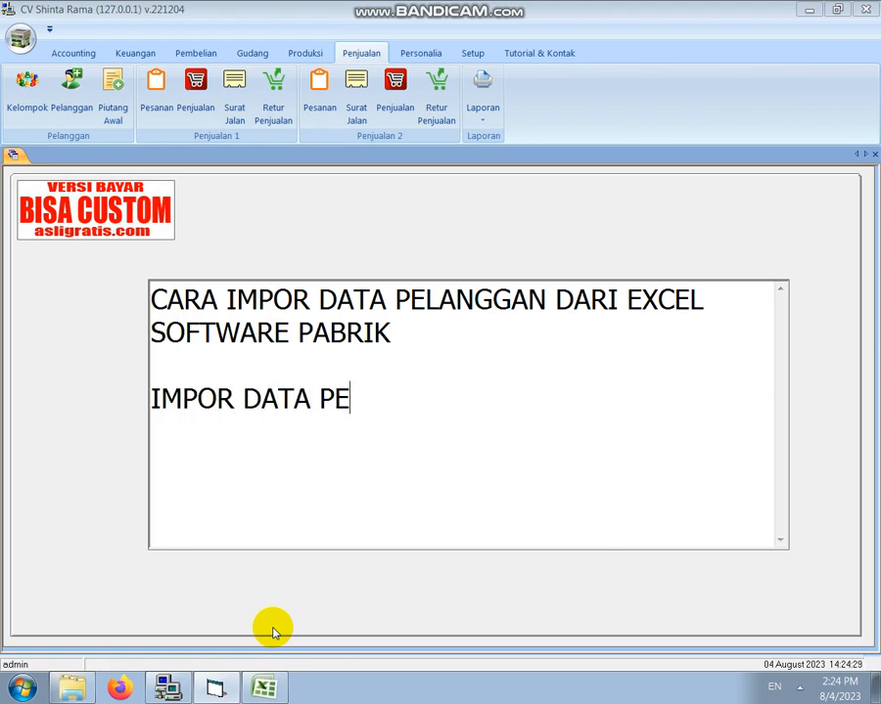
type("LANGGAN DAPAT DILAKUKAN PADA ")
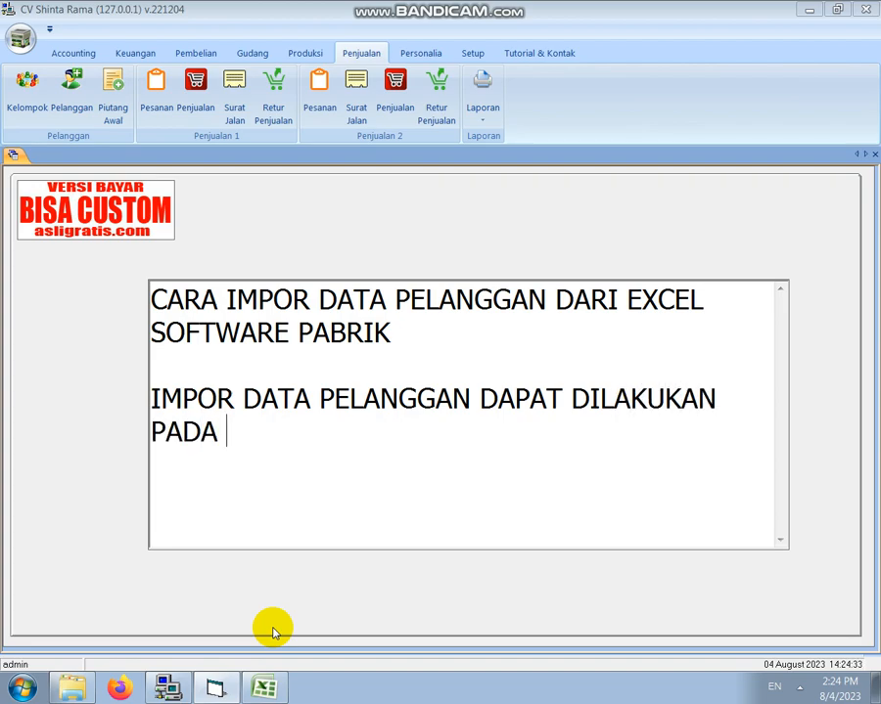
type("MENU")
type(" PELANGGAN")
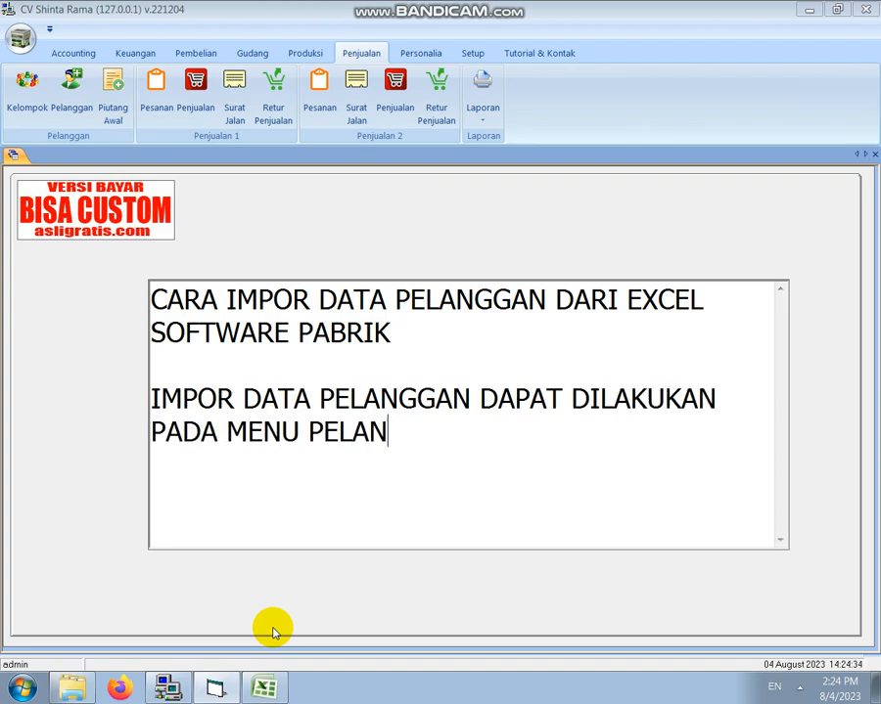
type(" DI PENJUALAN, LALU KLIK ")
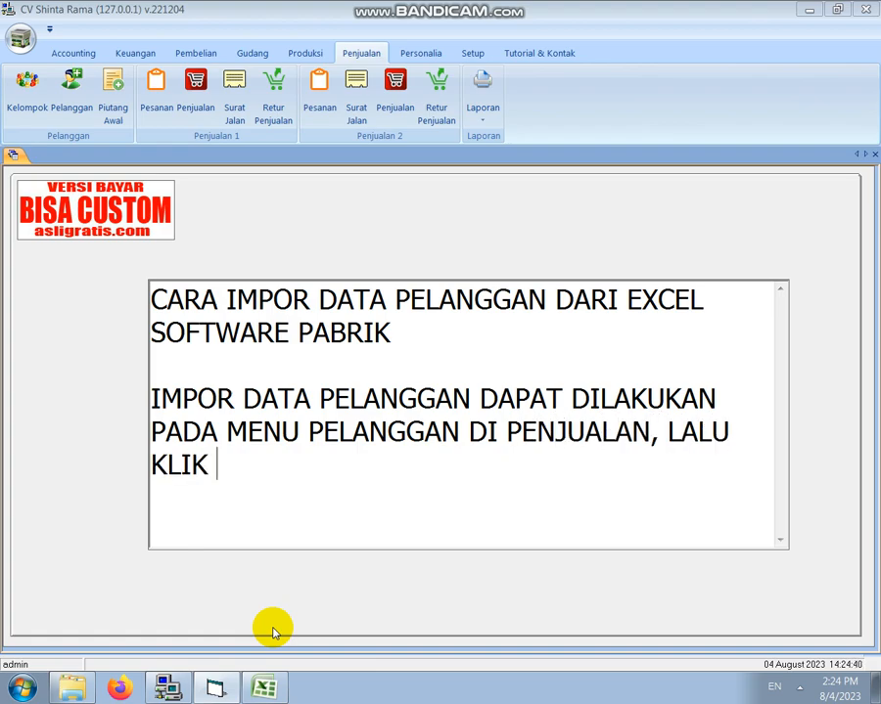
type("IMPOR")
key("Return")
key("Return")
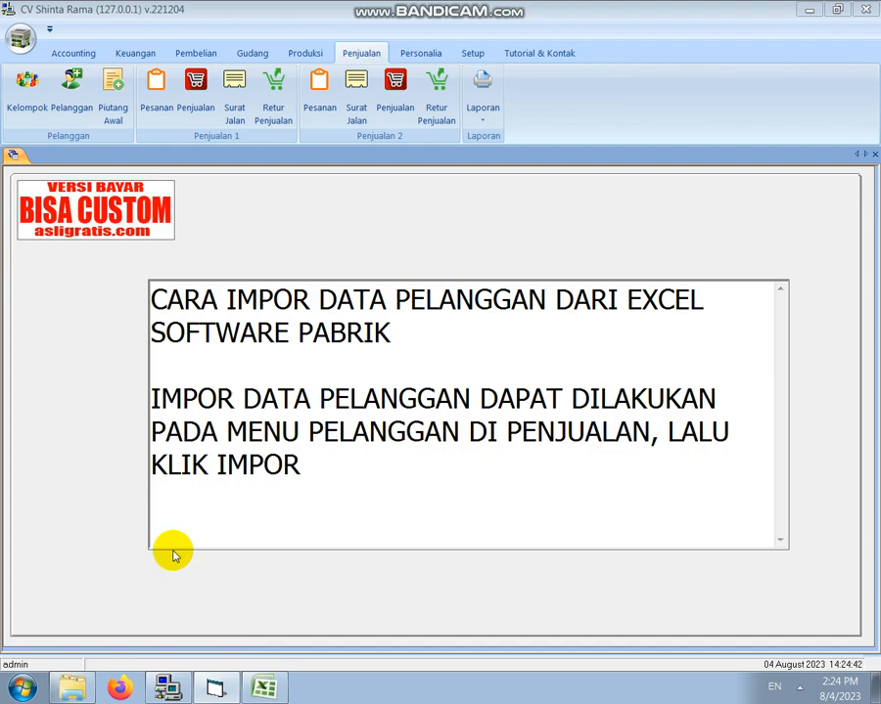
- Open the customer import from the Pelanggan list, bring up its file and column-order settings, and move both dialogs out of the way
left_click(62, 110)
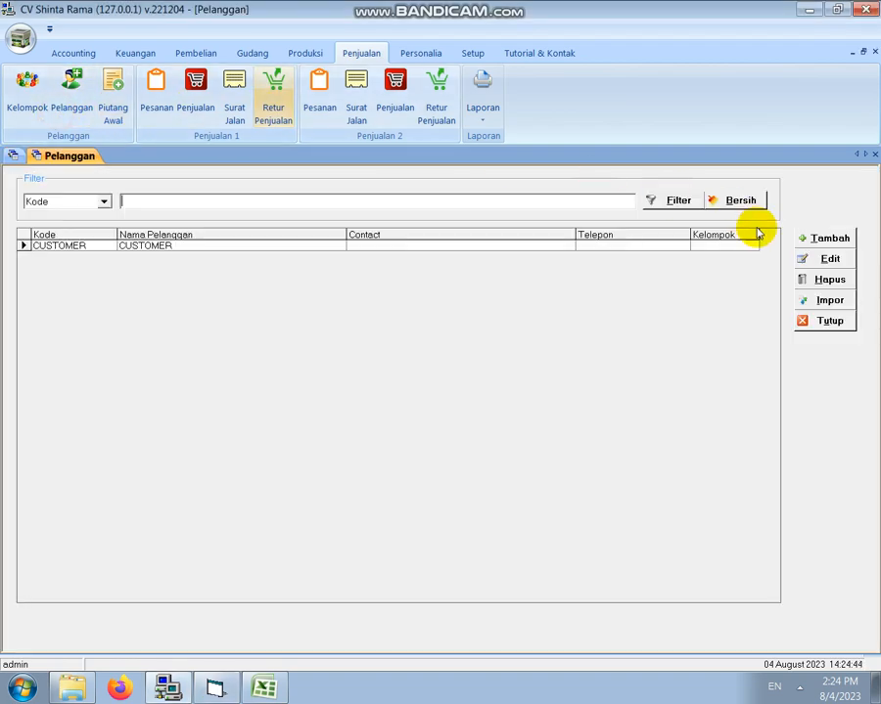
left_click(829, 300)
left_click_drag(480, 97, 338, 108)
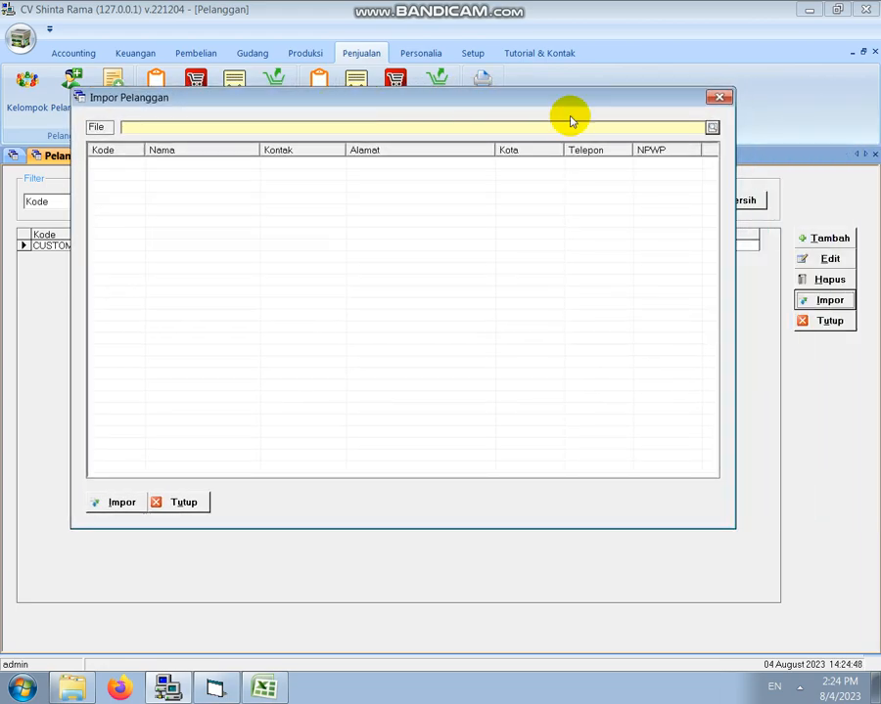
left_click(712, 128)
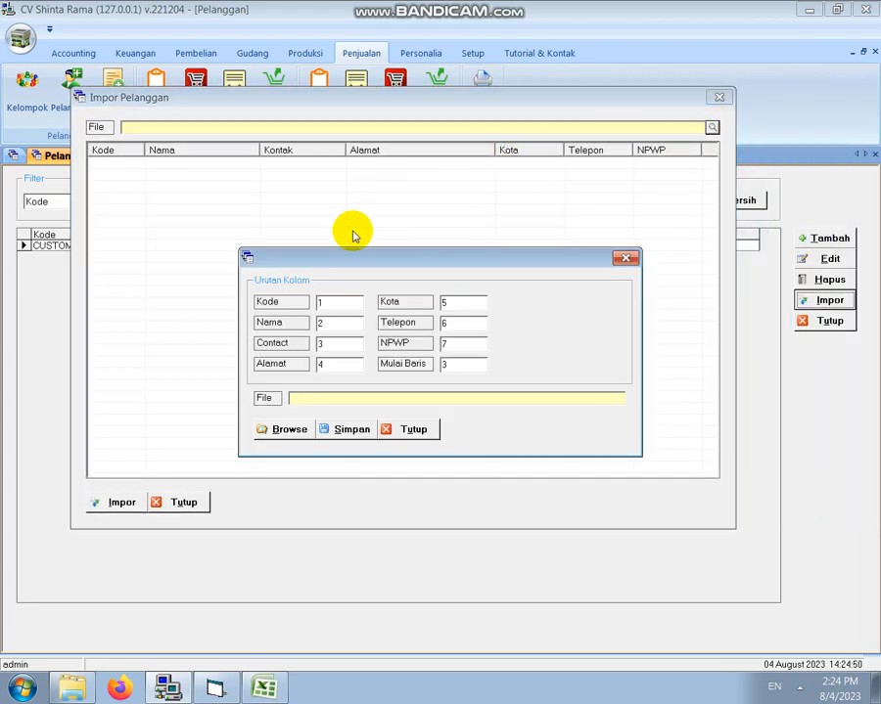
left_click_drag(372, 256, 311, 65)
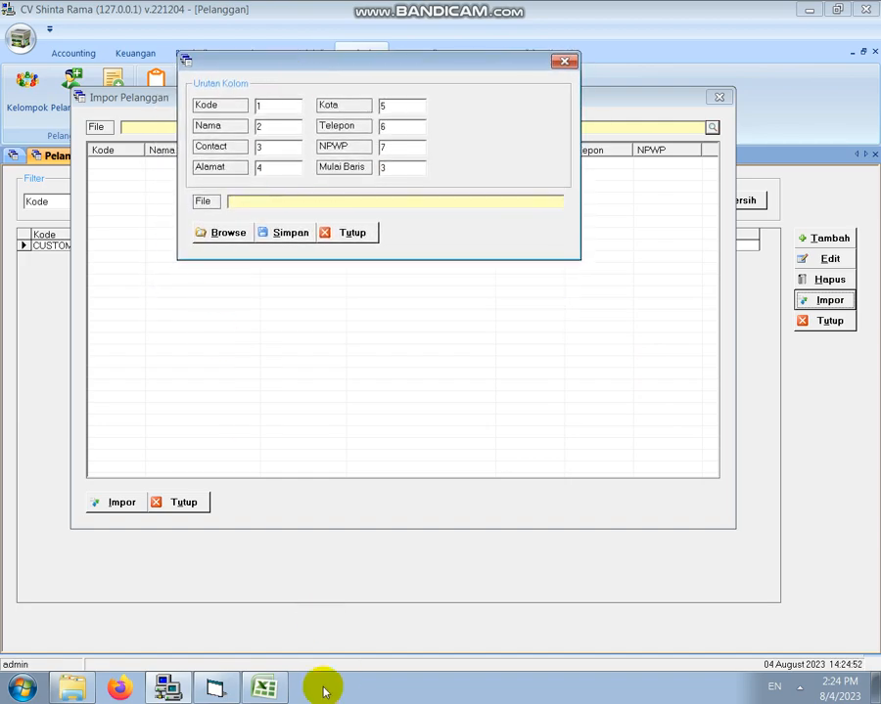
- Add to the note "SIAPKAN DATA PELANGGAN DALAM EXCEL DENGAN DATA SESUAI KOLOM-KOLOM PADA MENU IMPOR, SEPERTI KODE, NAMA, CONTACT DLL"
left_click(217, 690)
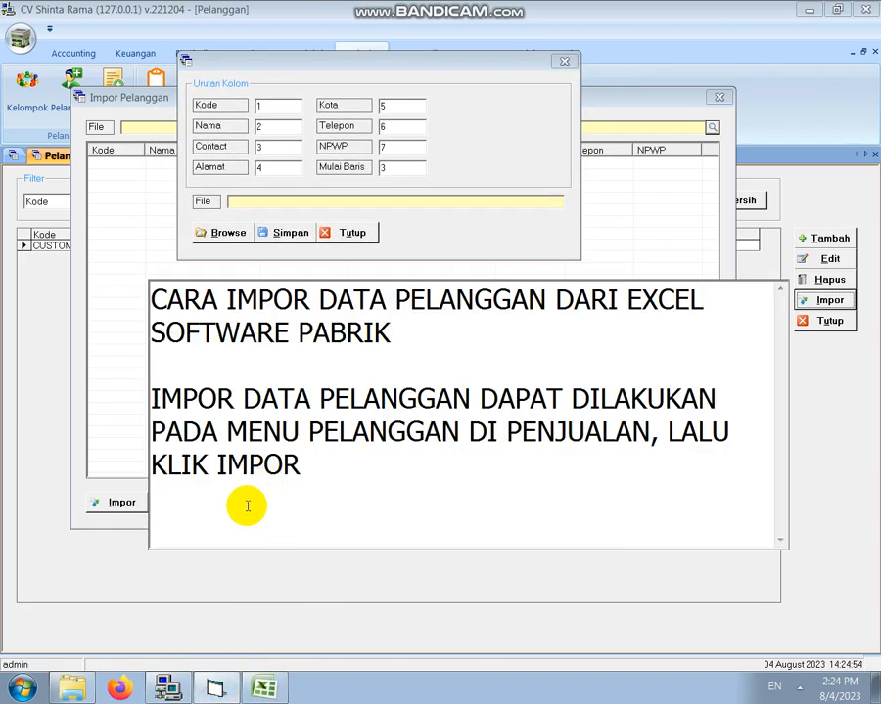
type("SIAPKAN DATA P")
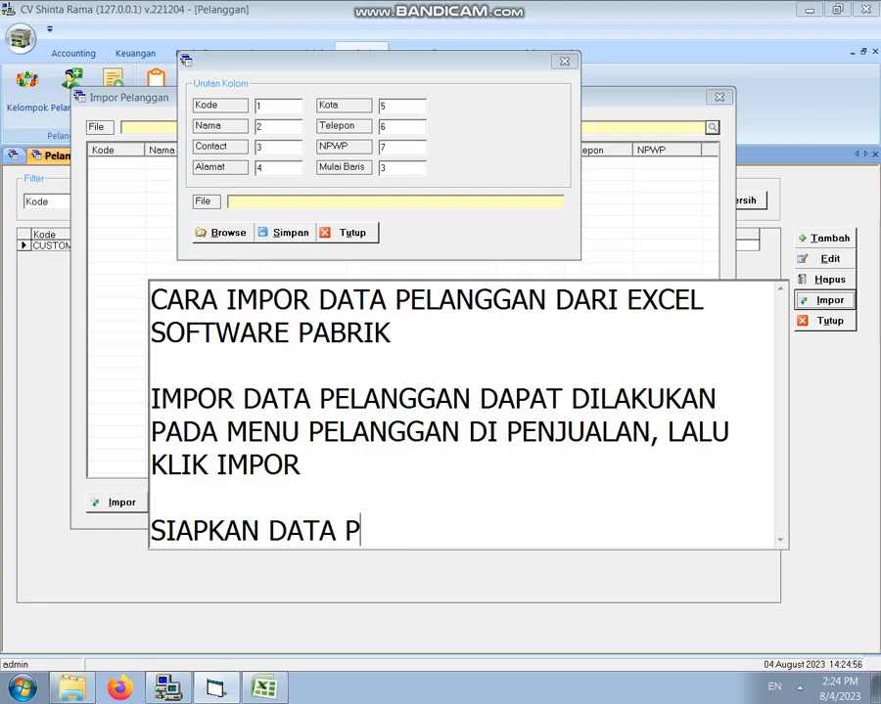
type("ELANGGAN DALA")
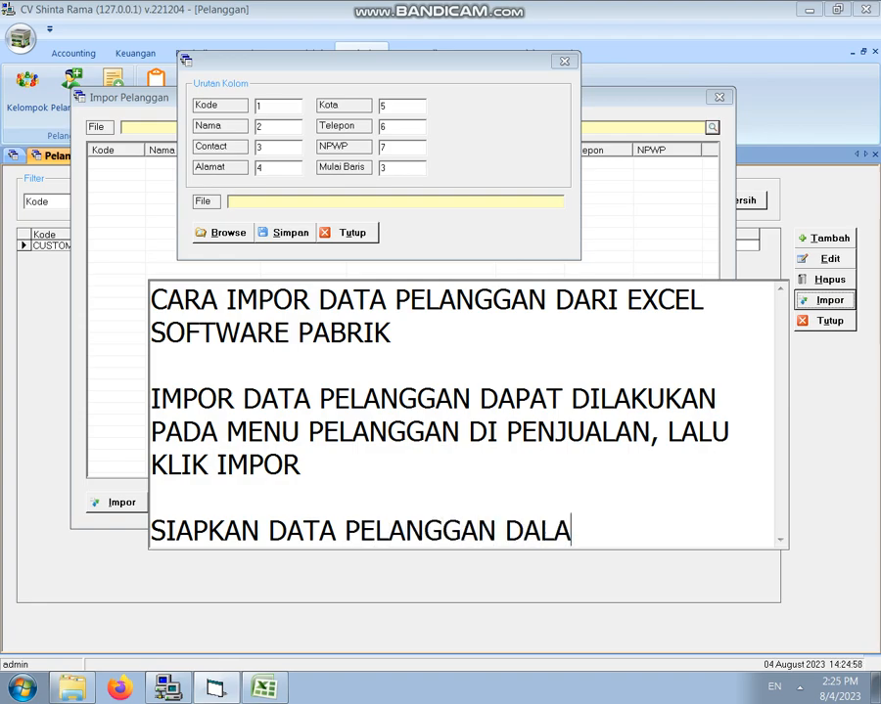
type("M EXCEL DEN")
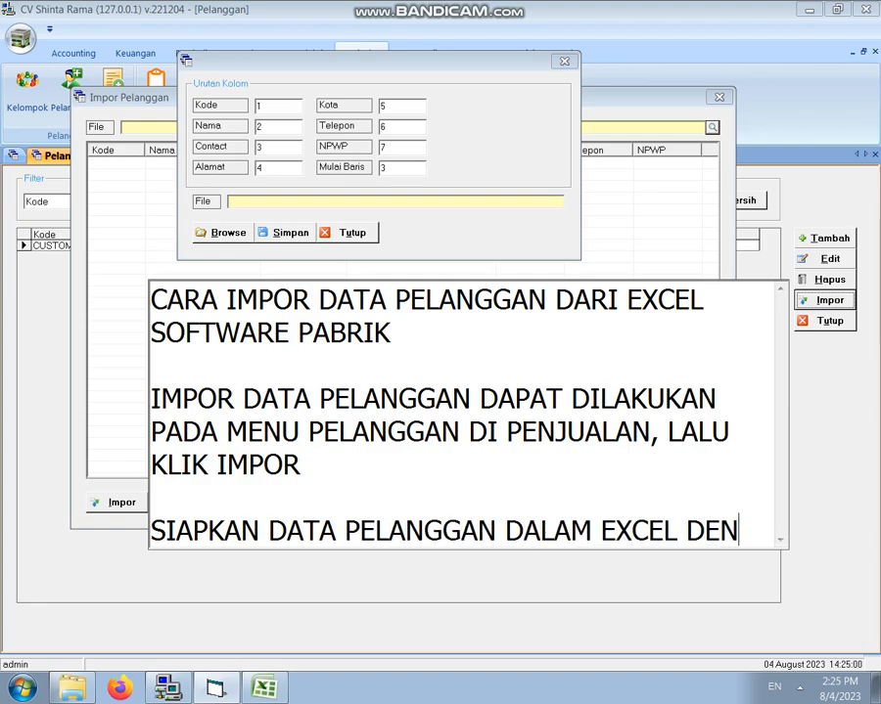
type("GAN DATA")
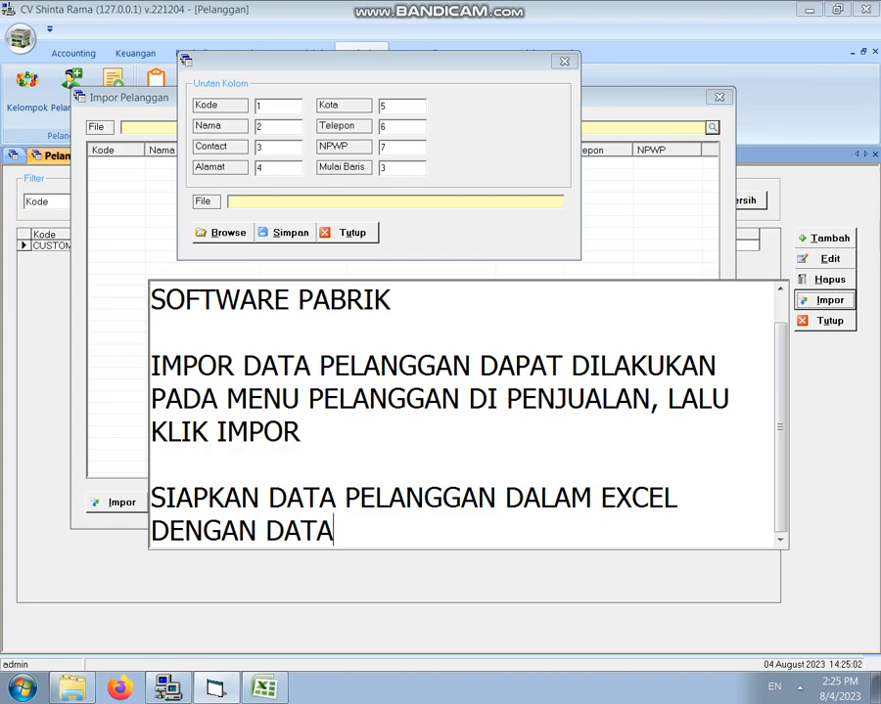
type(" SE")
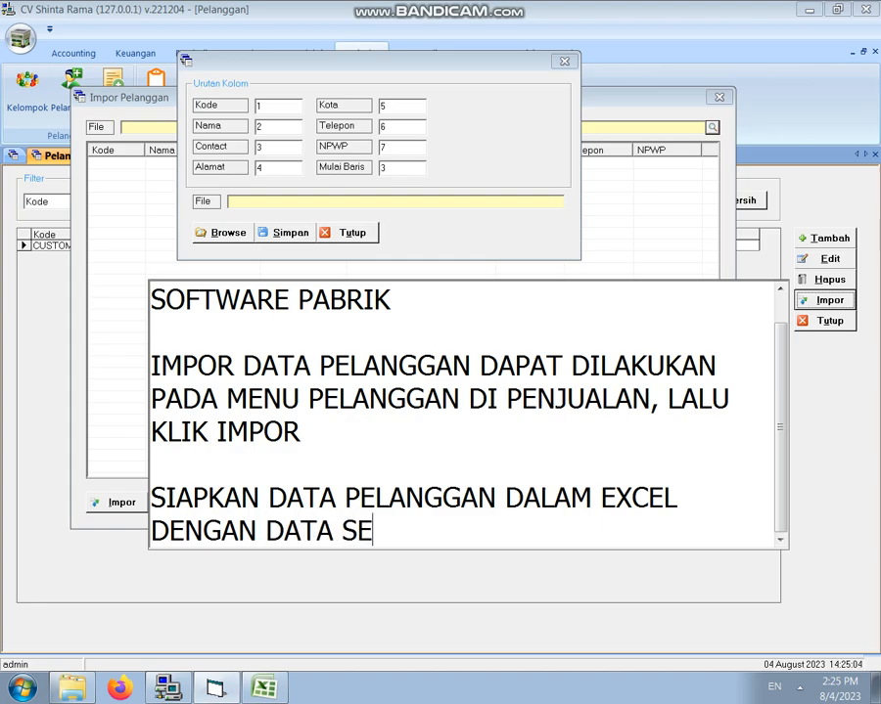
type("SUAI KOLOM")
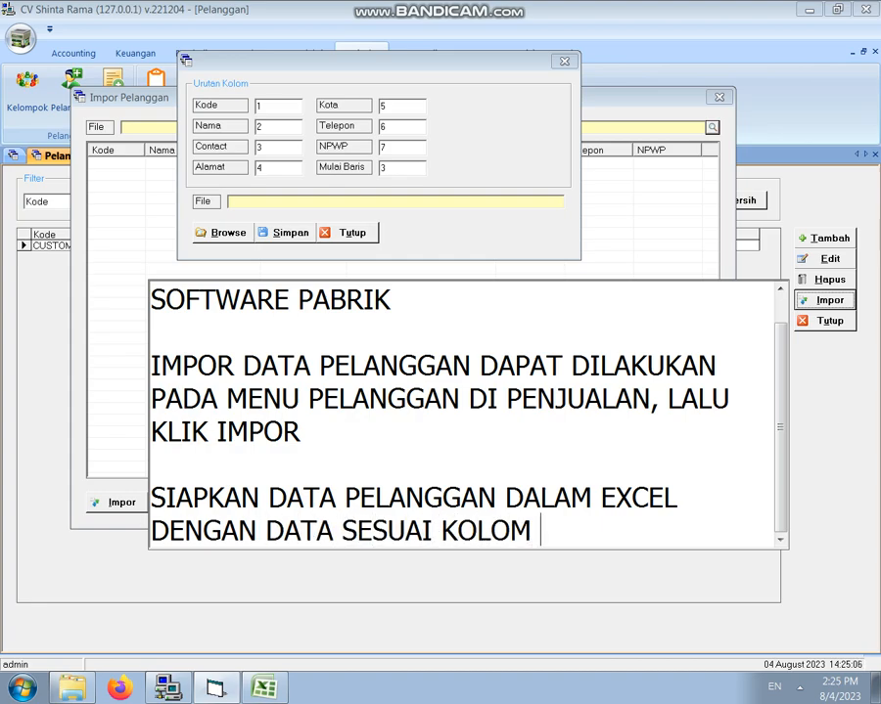
key("BackSpace")
type("-KOLOM PAD")
type("A MENU")
type(" IMPOR")
type(", SEPERTI")
type(" K")
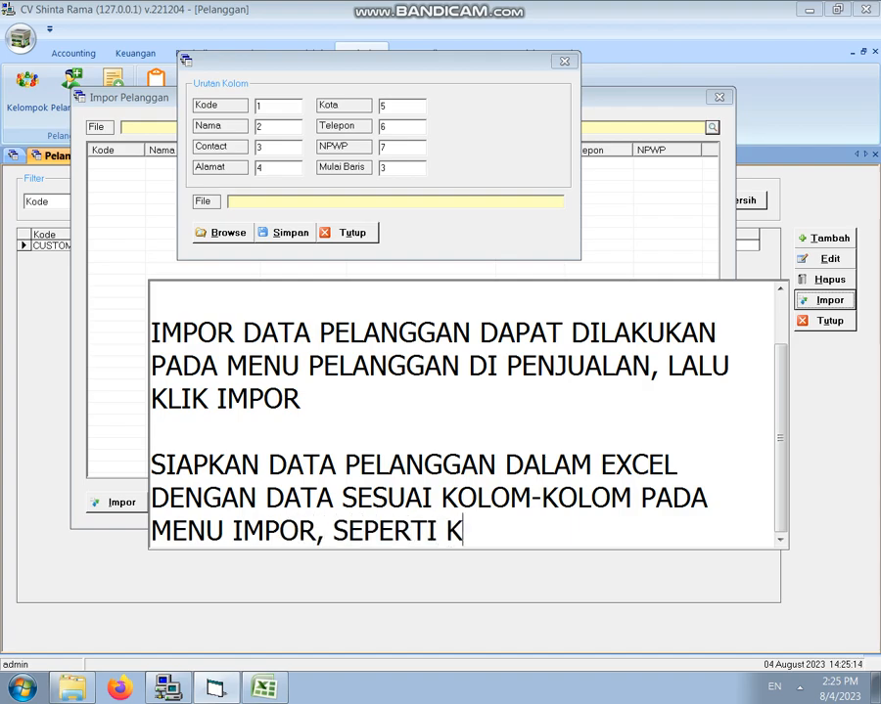
type("ODE, NAMA")
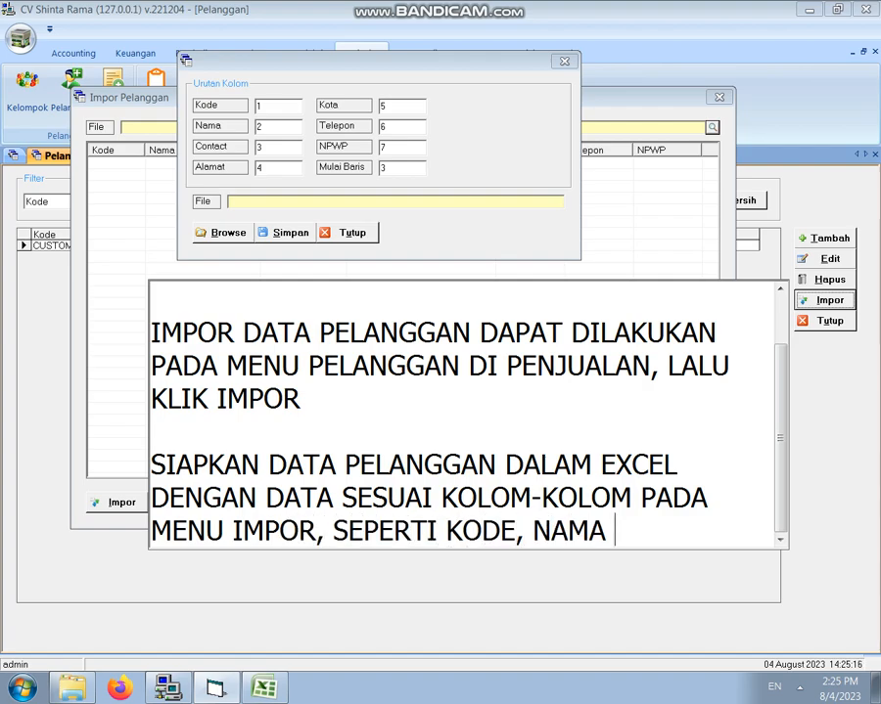
type(", CONTACT ")
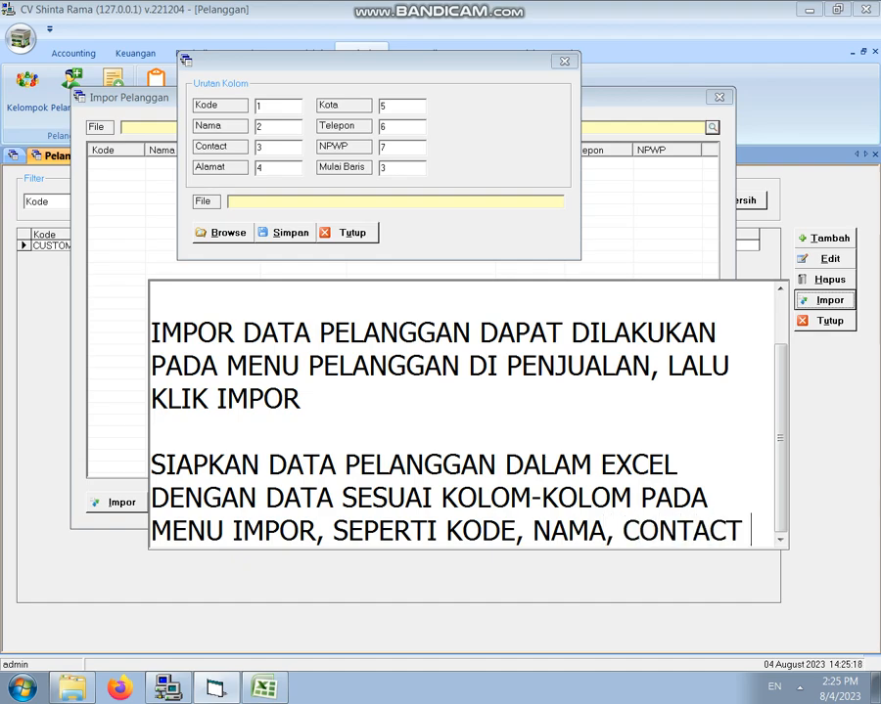
type("DLL")
key("Return")
key("Return")
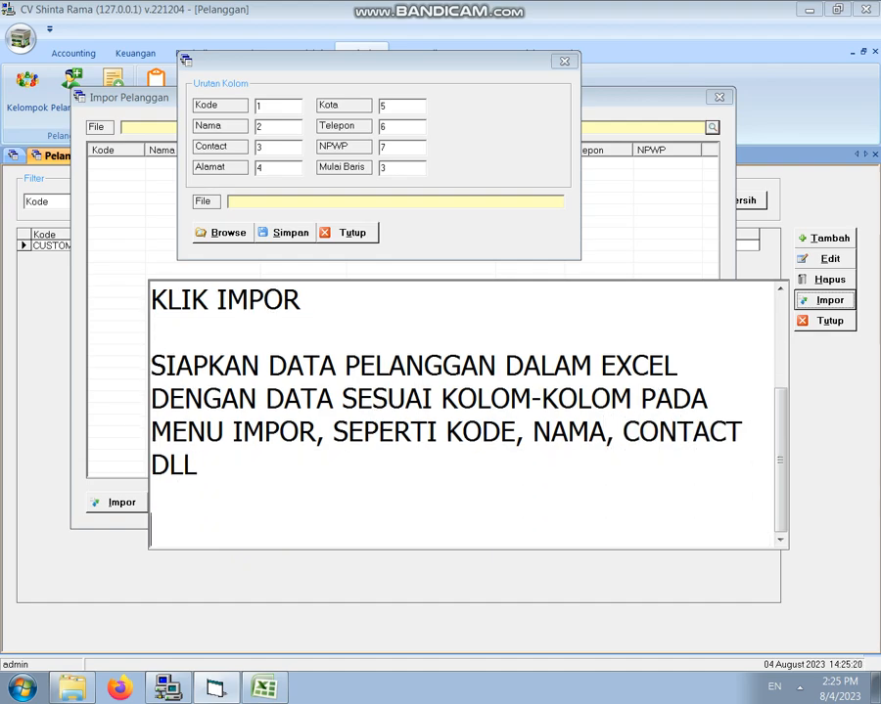
- Switch to the "impor pelanggan" workbook in Excel and place its window beside the column-order settings for comparison
left_click(263, 688)
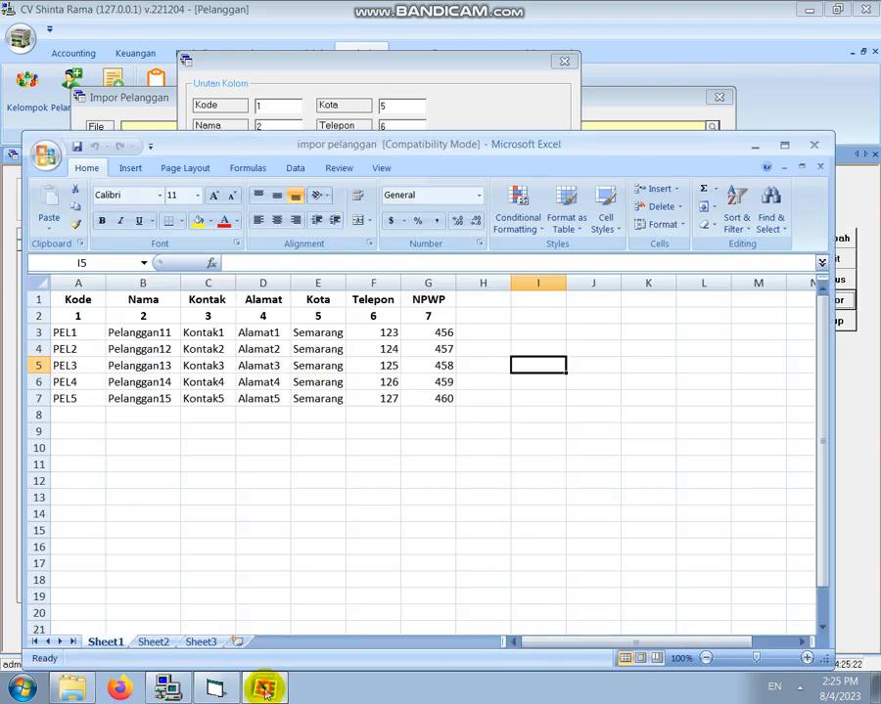
left_click_drag(255, 143, 617, 17)
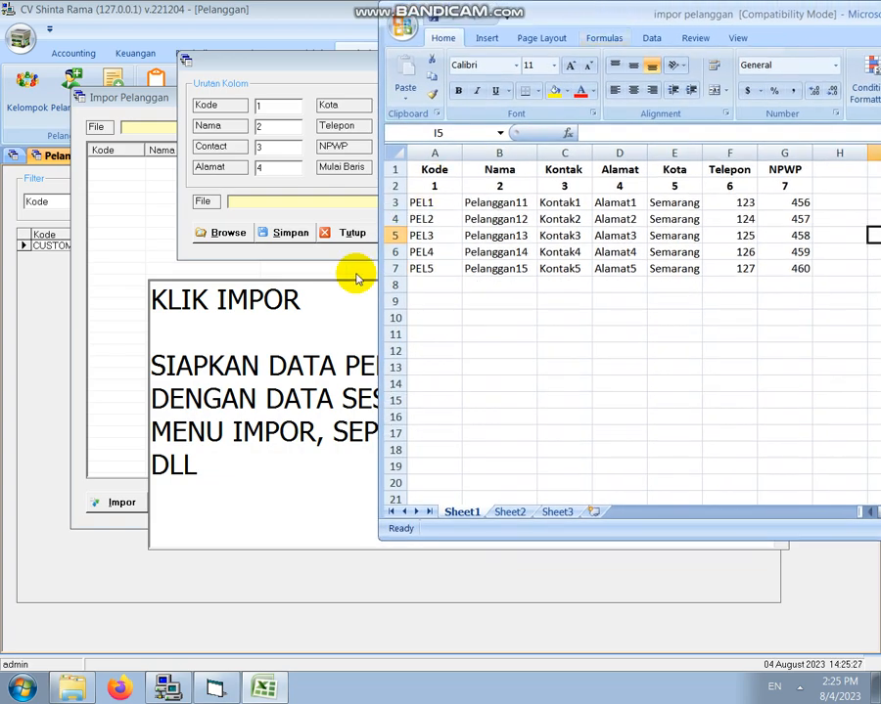
- Return to the note and add a new paragraph: "PASTIKAN KOLOM PADA MENU IMPOR DIISI DENGAN ANGKA SESUAI DENGAN POSISI KOLOM DATA"
left_click(301, 475)
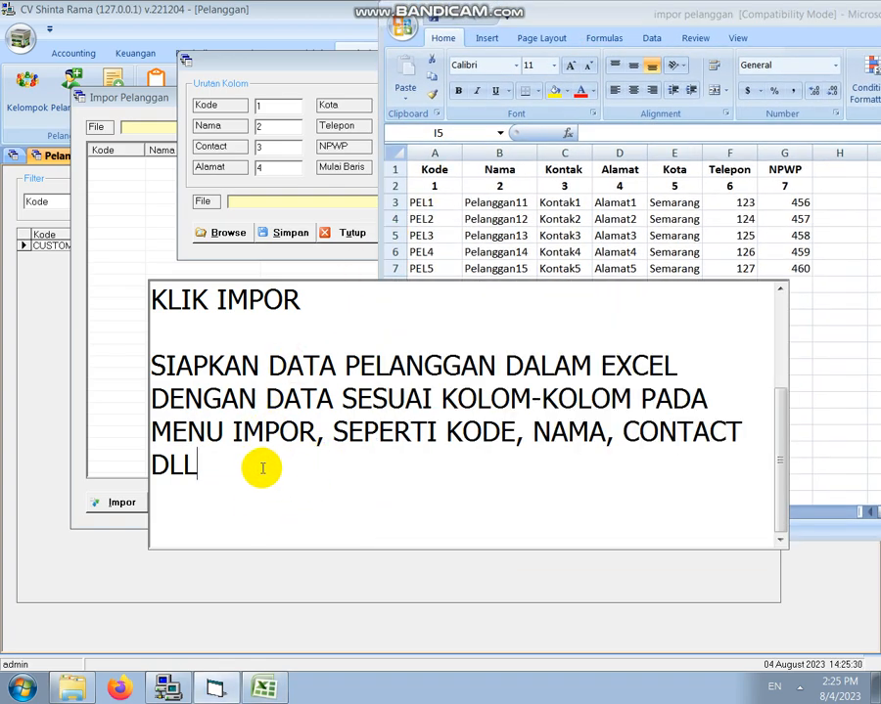
key("Return")
key("Return")
type("PASTIKAN ")
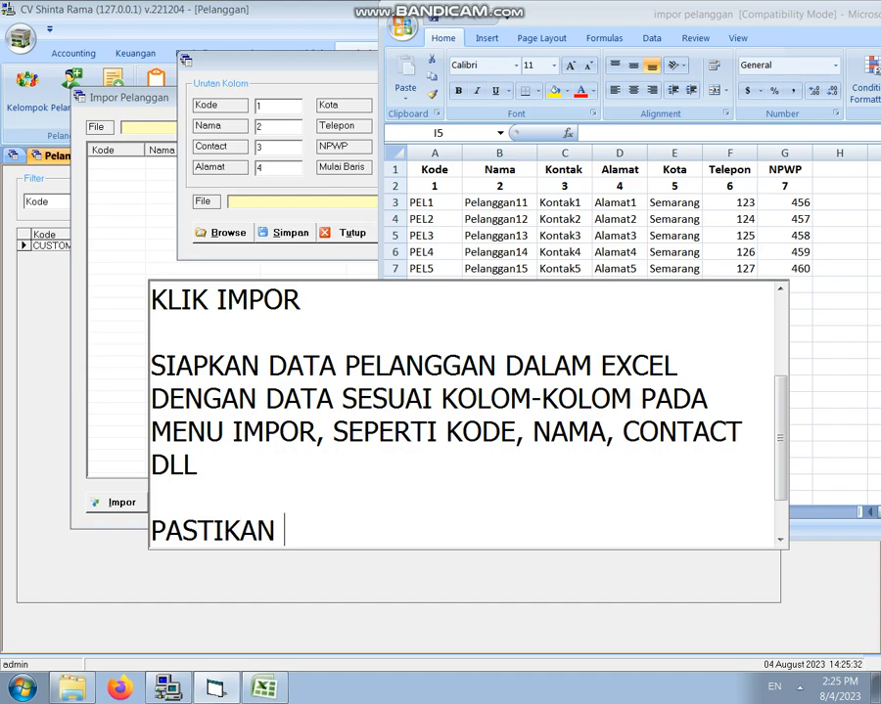
type("KOLO")
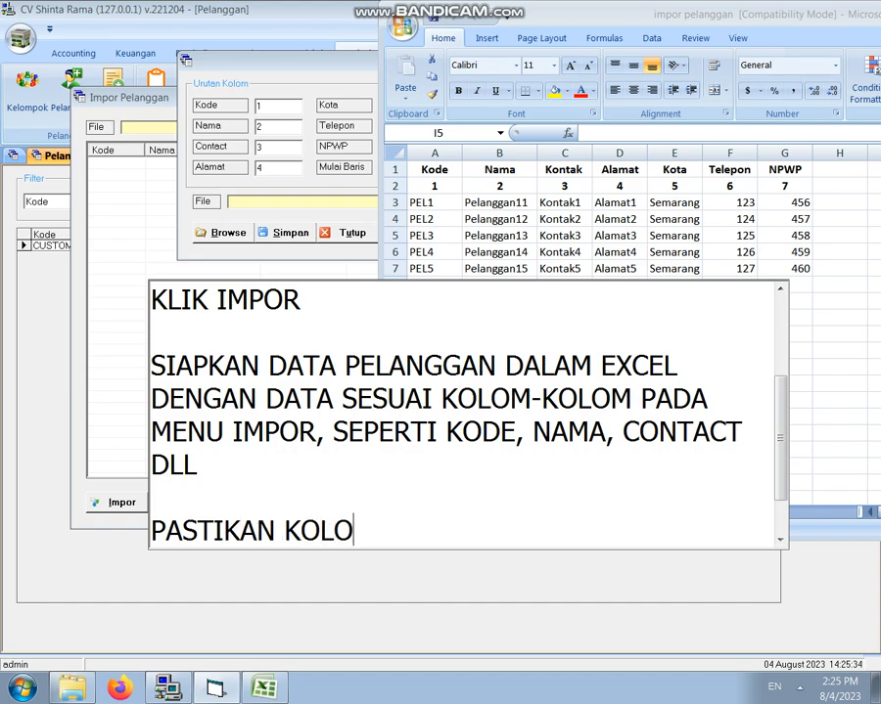
type("M PADA MENU I")
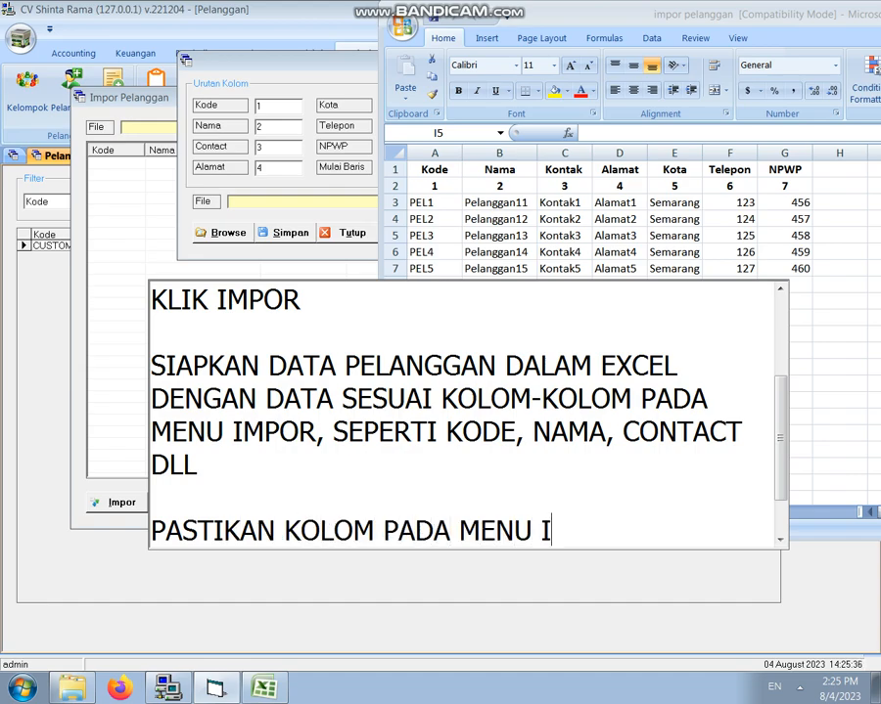
type("MPOR DIISI DENG")
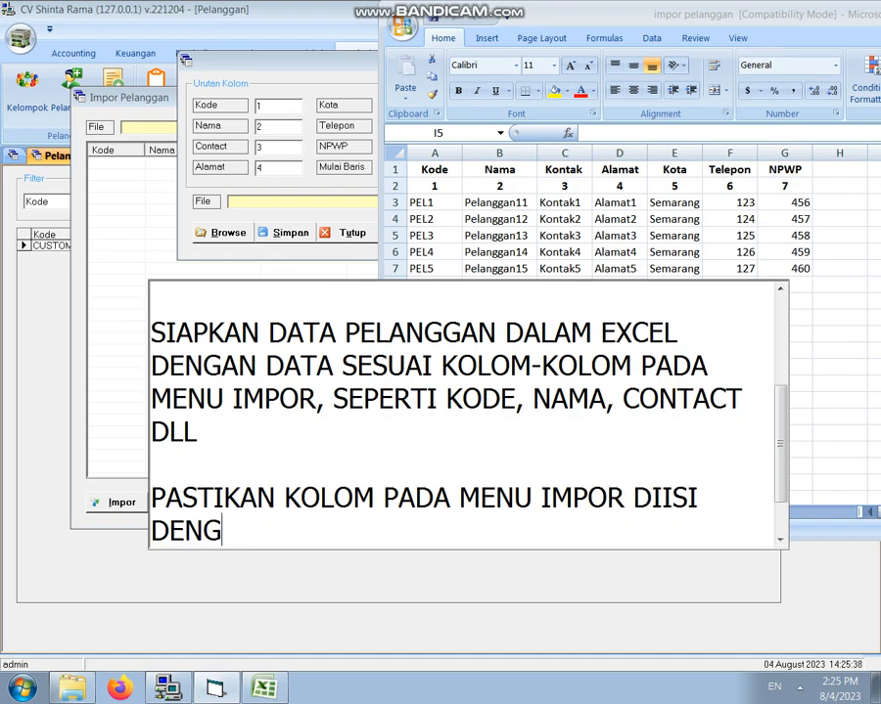
type("ANAANG")
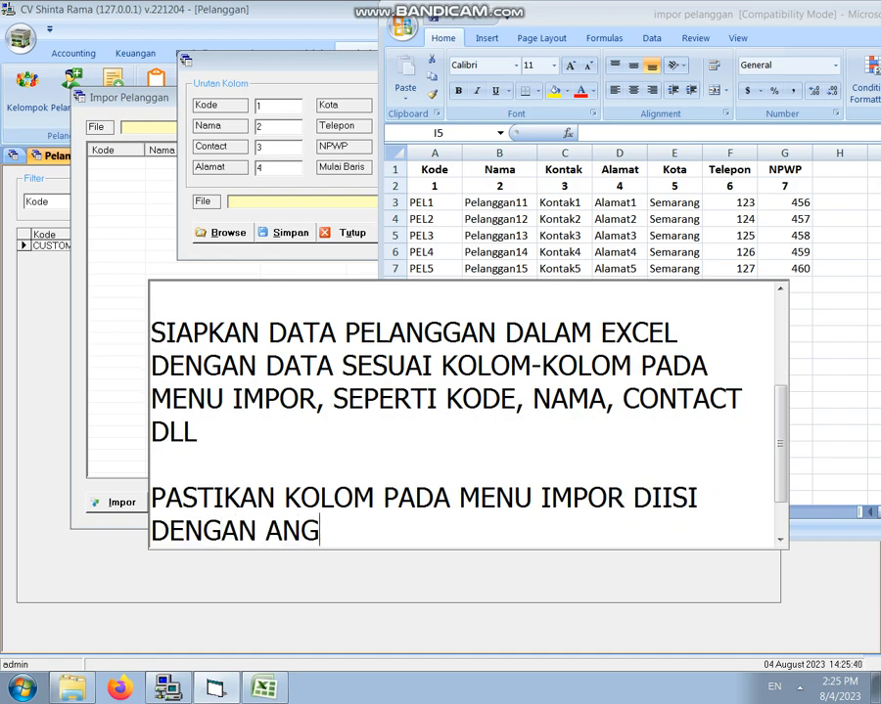
type("KA SESUAI DENGAN ")
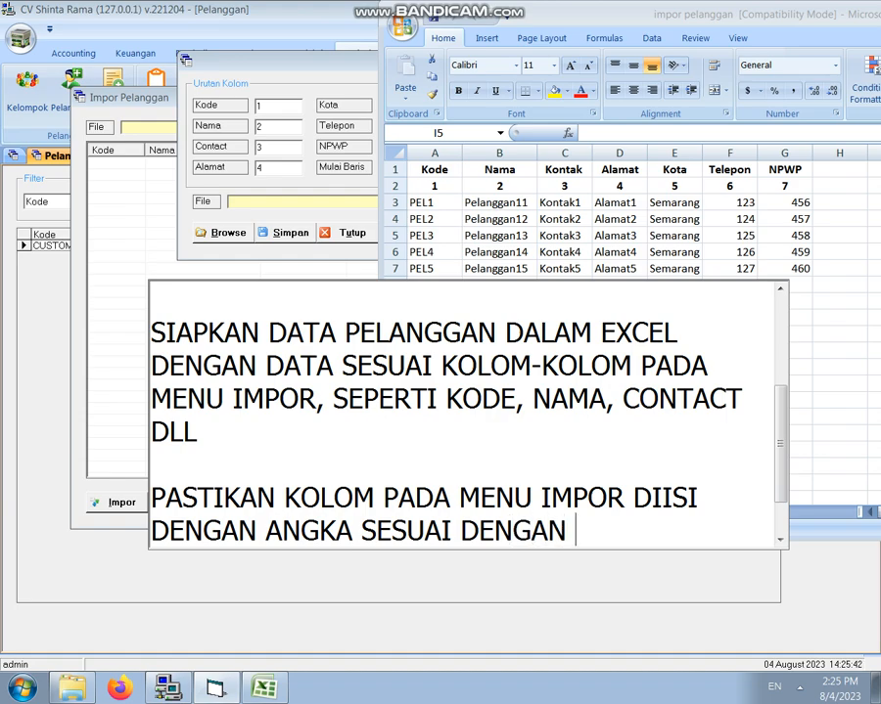
type("POSISI ")
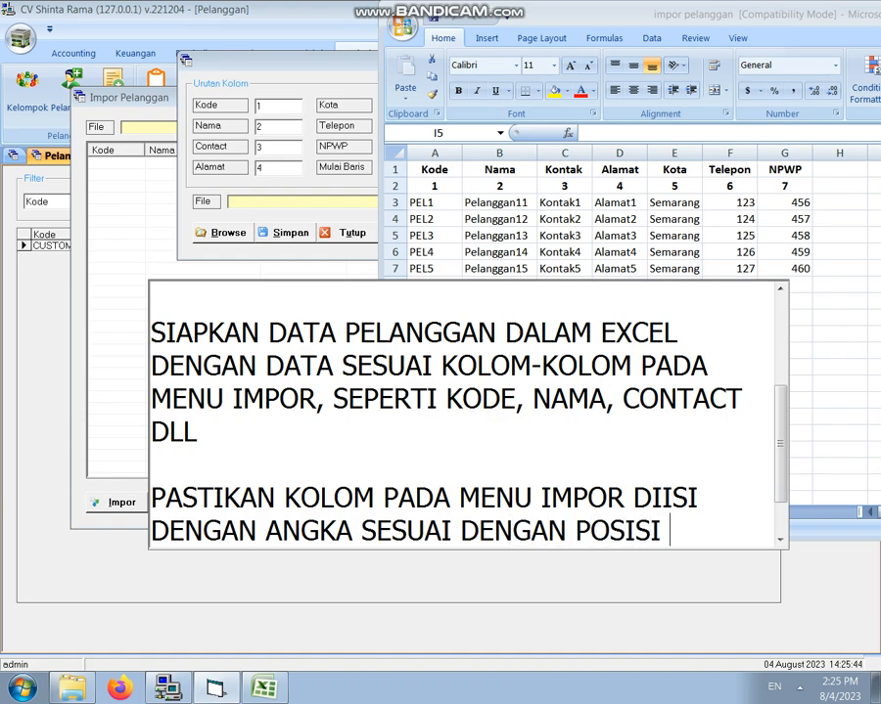
type("DATA ")
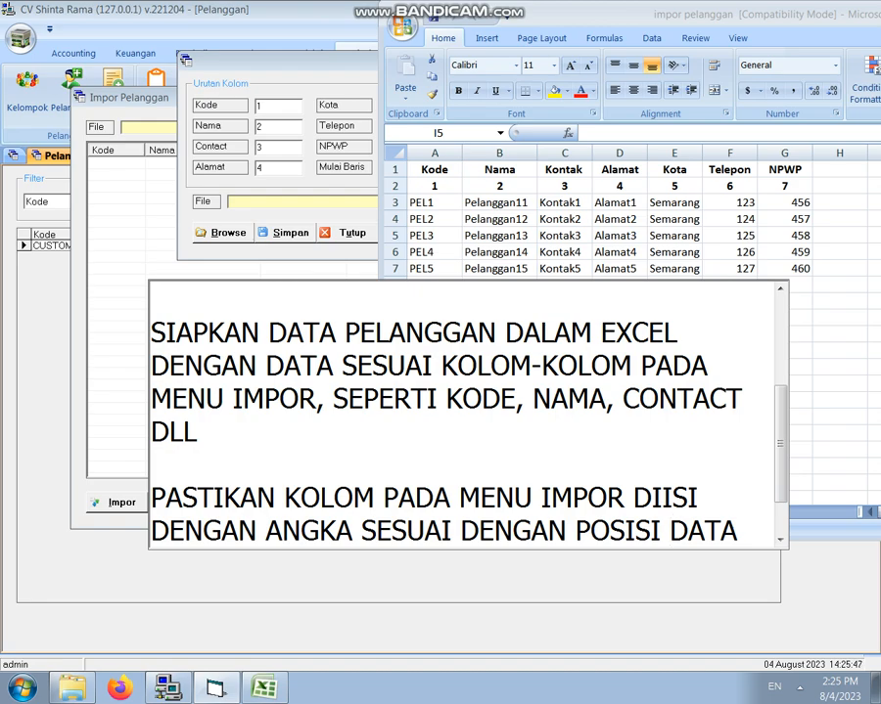
type("KOLOM ")
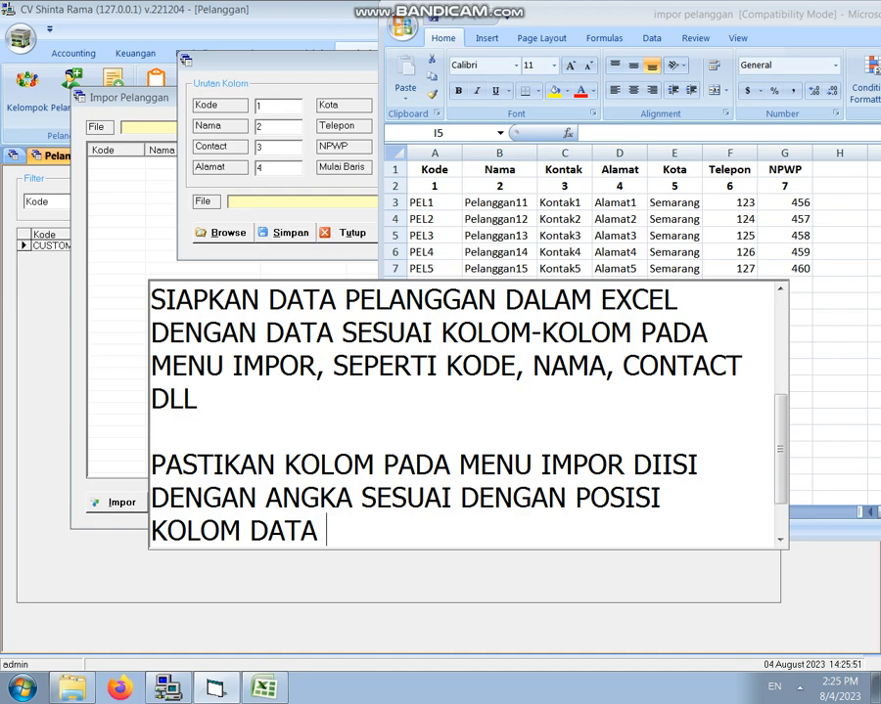
- Continue the paragraph with "YBS, MISAL KOLOM NAMA DIISI ANGKA 2, MAKA DATA NAMA PELANGGAN BERADA PADA KOLOM B"
type("YBS, MISA")
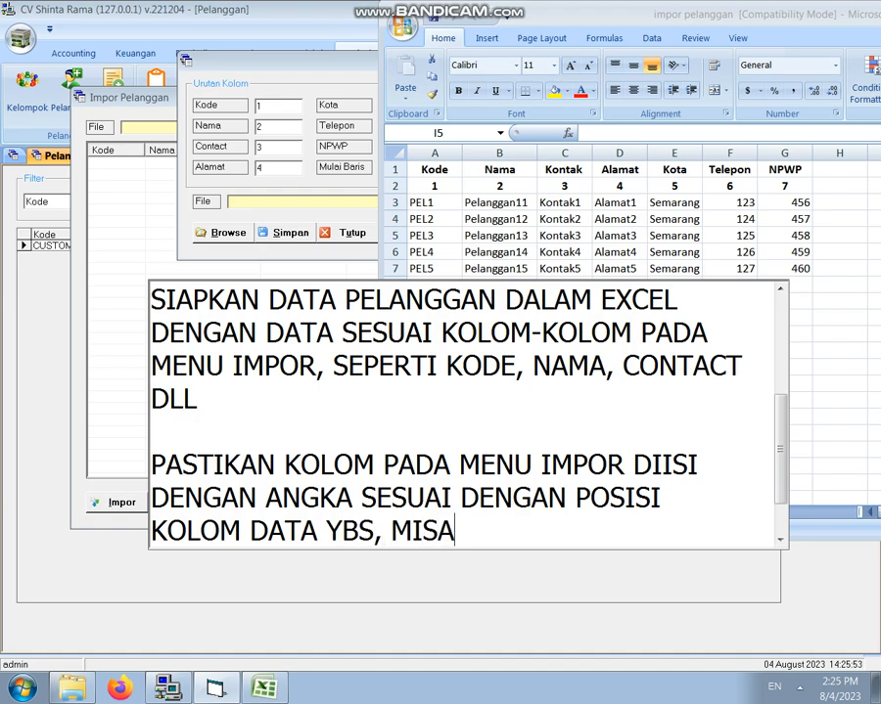
type("L KOLOM NA")
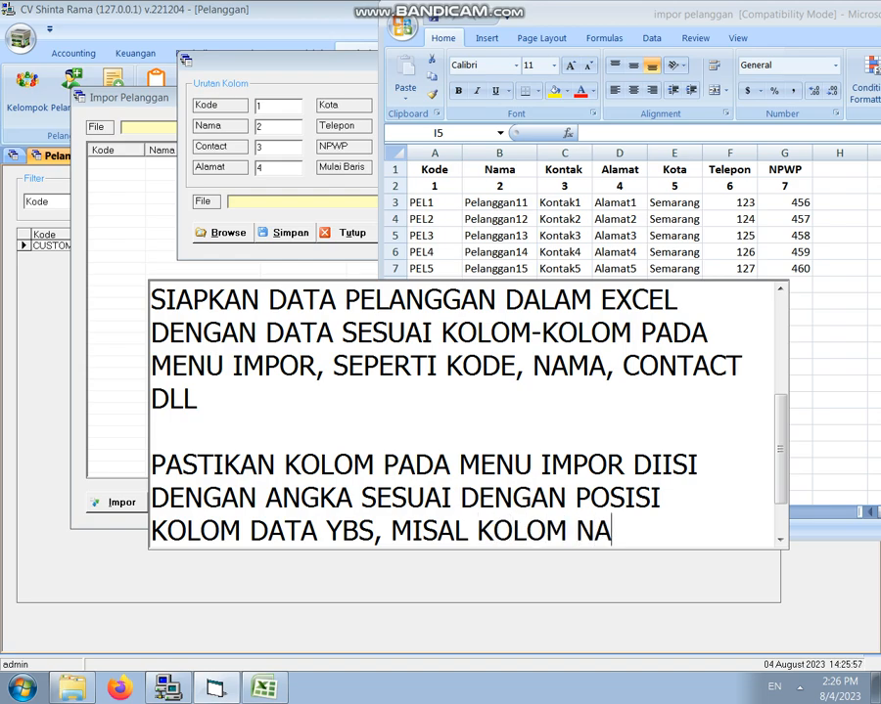
type("M ADIISI")
key("BackSpace")
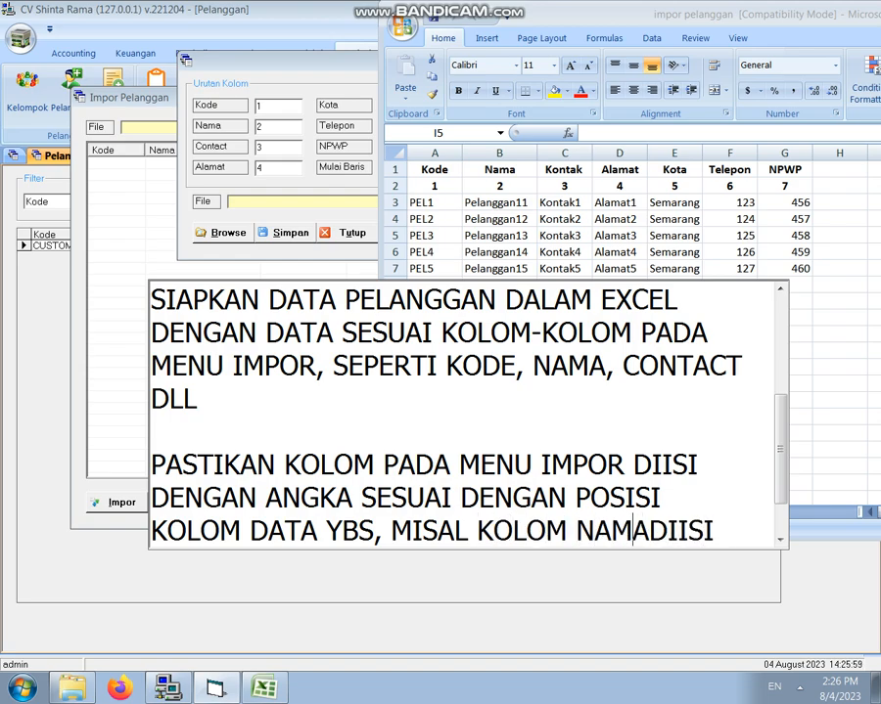
key("End")
type("ANG")
type("KA 1, M")
key("BackSpace")
type(", MA")
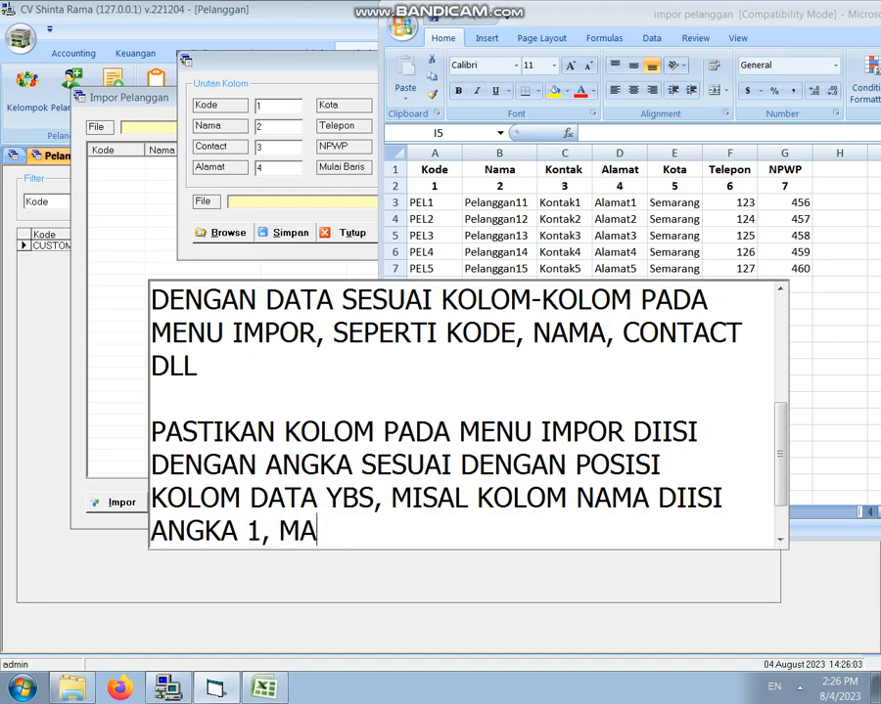
type("KA DATA NAMAPEL")
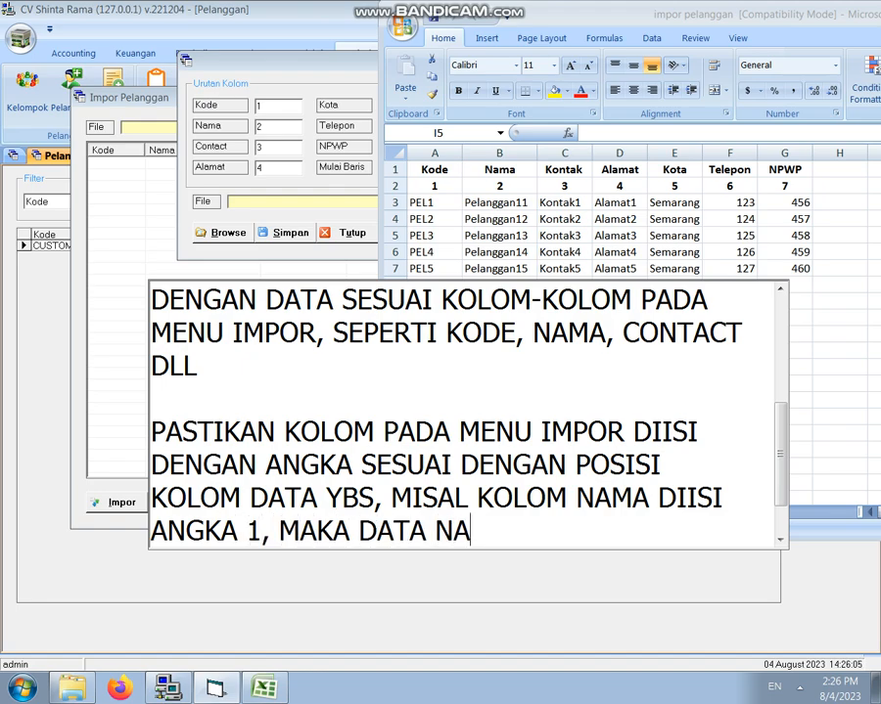
key("BackSpace")
key("BackSpace")
key("BackSpace")
type("PELANGGAN")
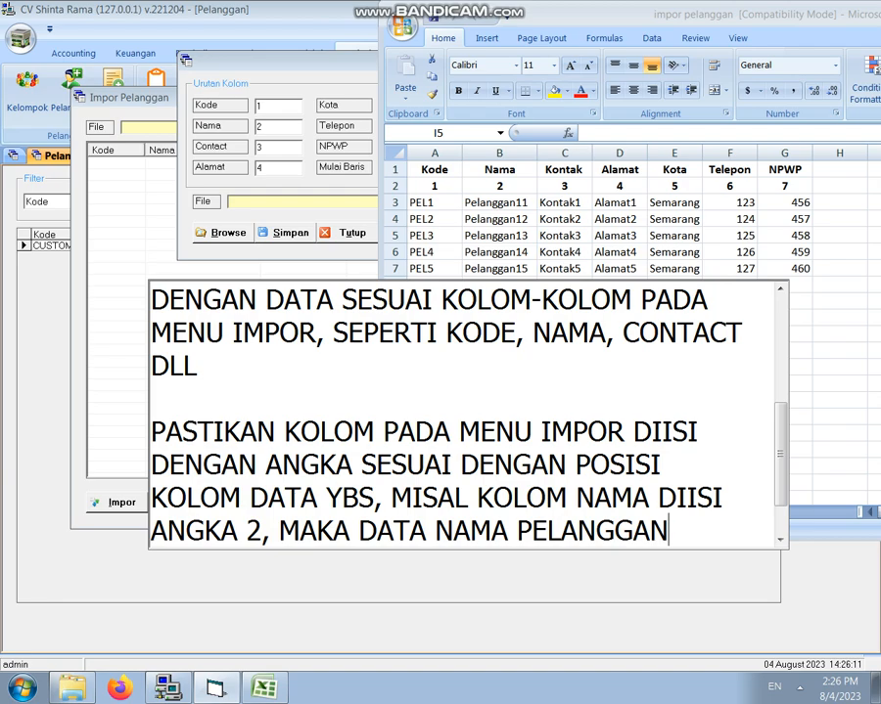
type(" BERADA PA")
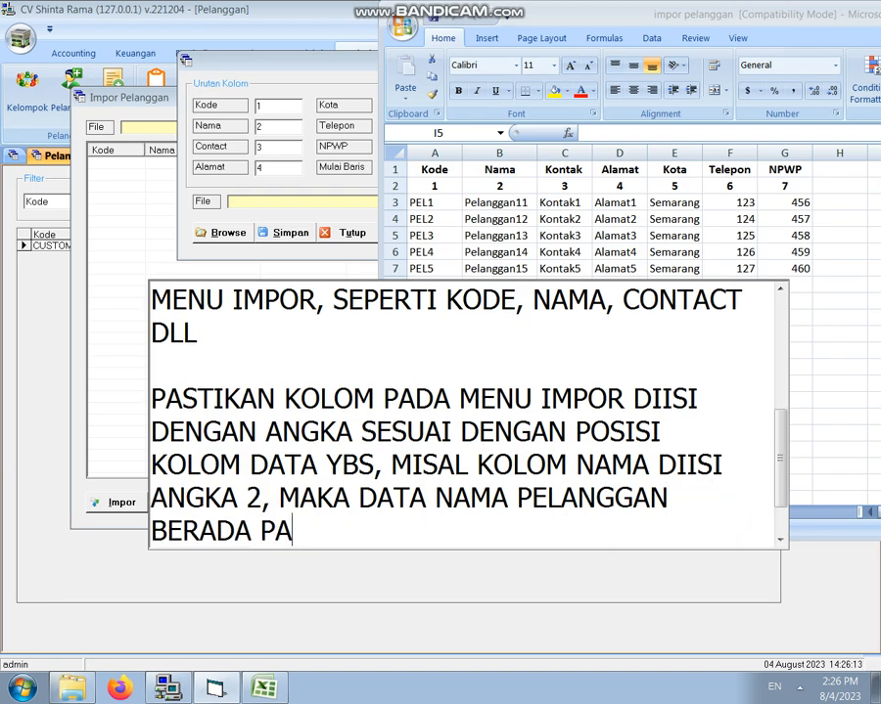
type("DA K")
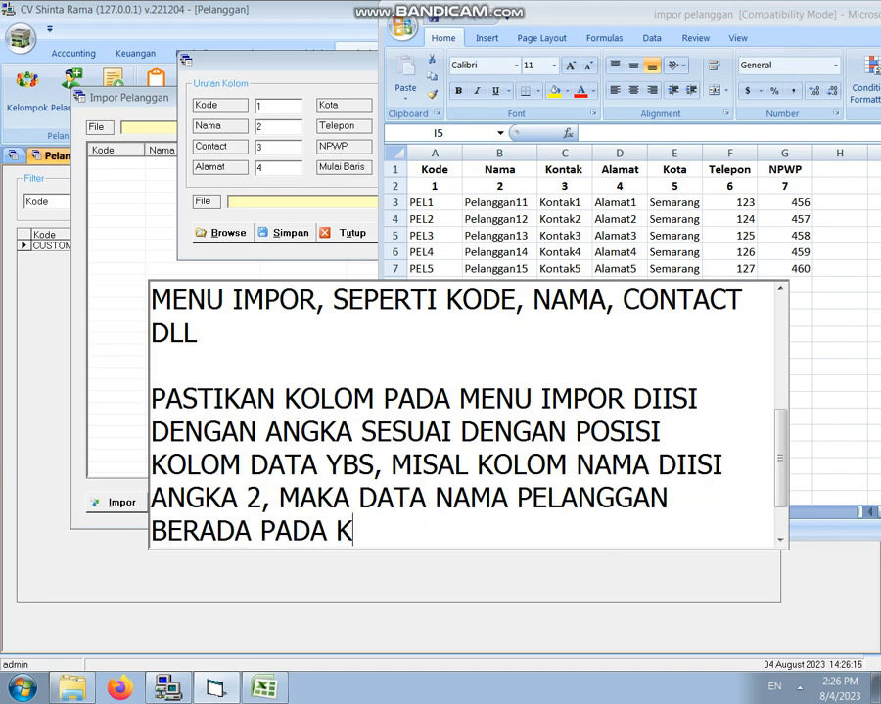
type("OLOM ")
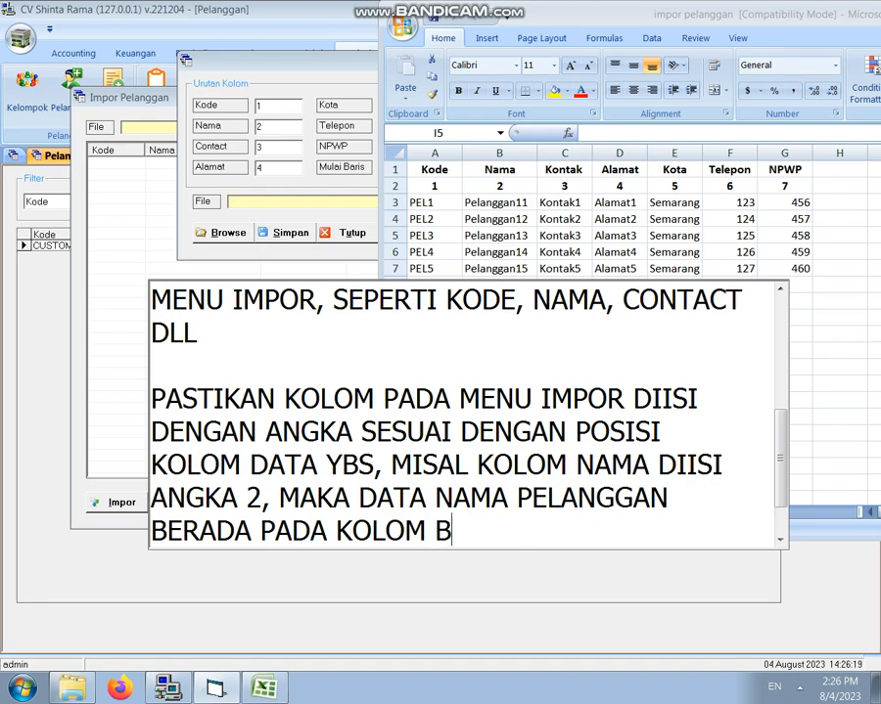
type("B")
- Add below a blank line in the note the paragraph "LAKUKAN HAL YANG SAMA UNTUK KOLOM-KOLOM LAINNYA"
key("Return")
key("Return")
type("LALU")
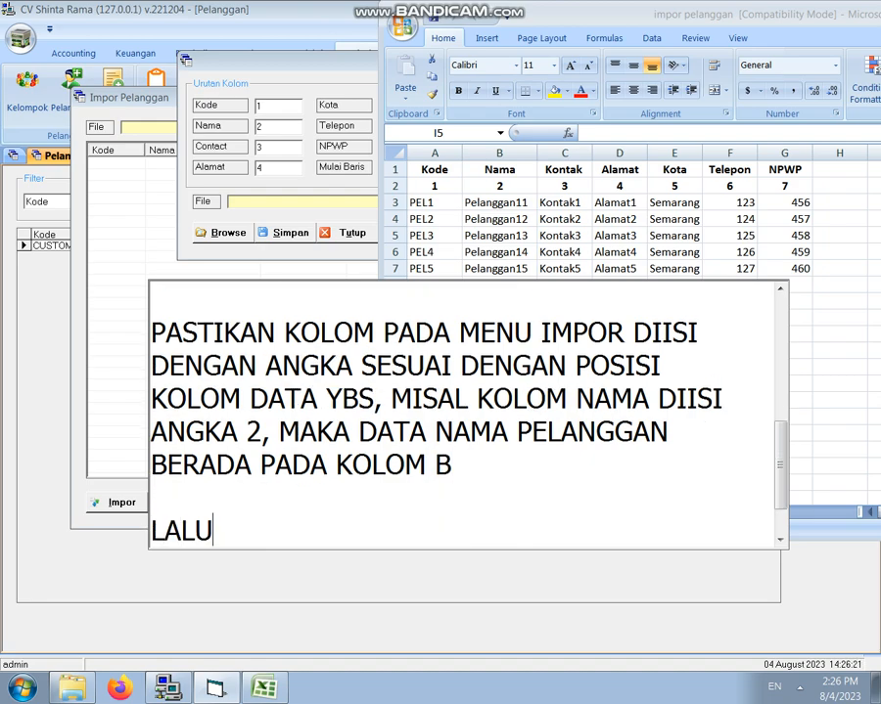
type("KAN G")
key("BackSpace")
type("HAL YANG SAMA ")
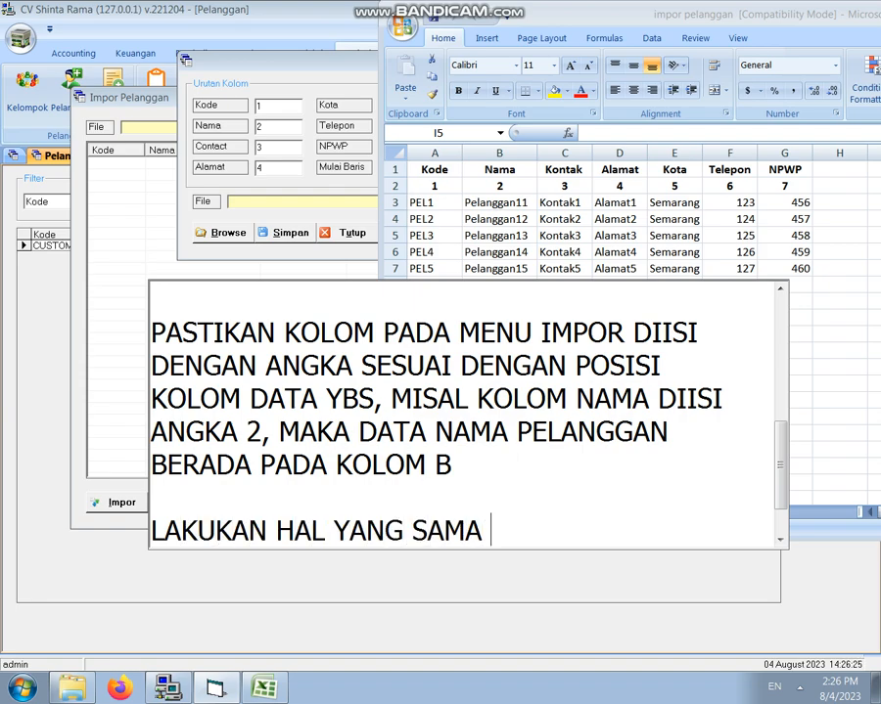
type("UNTUK KOLOM")
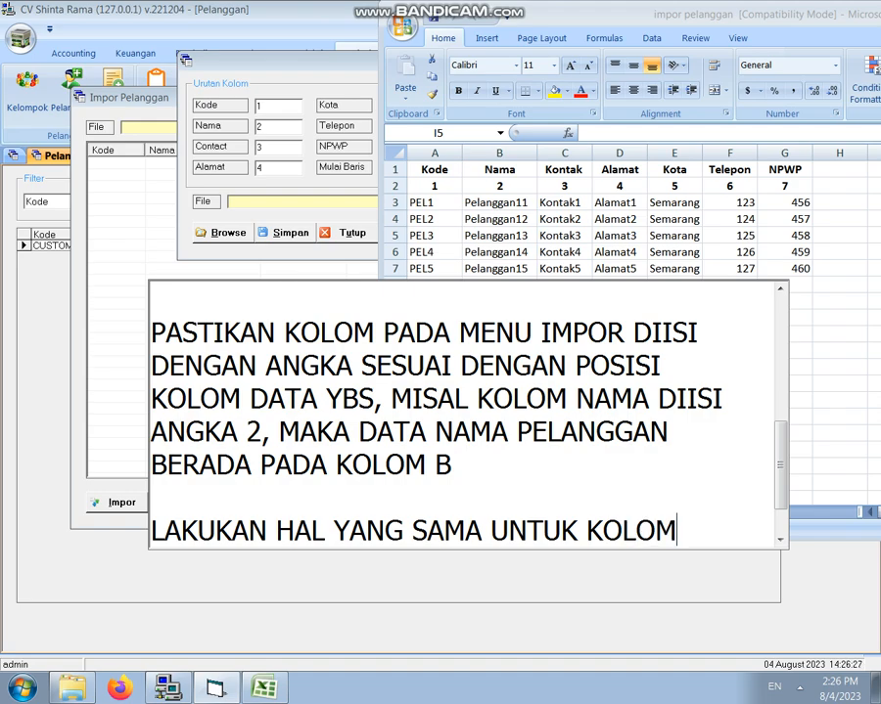
type("-KOLOM LAI")
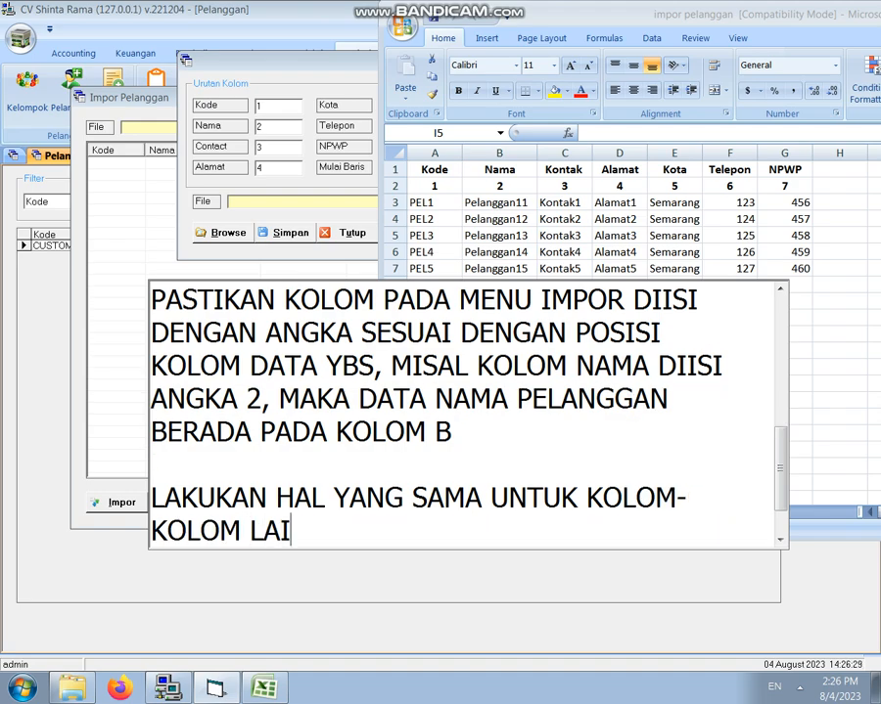
type("NNYA")
- Add the paragraph "UNTUK KOLOM MULAI BARIS ADALAH POSISI BARIS DATA PERTAMA YANG AKAN DIIMPOR, YAITU BARIS 3" to the note, followed by a blank line
key("Return")
key("Return")
type("UNTU")
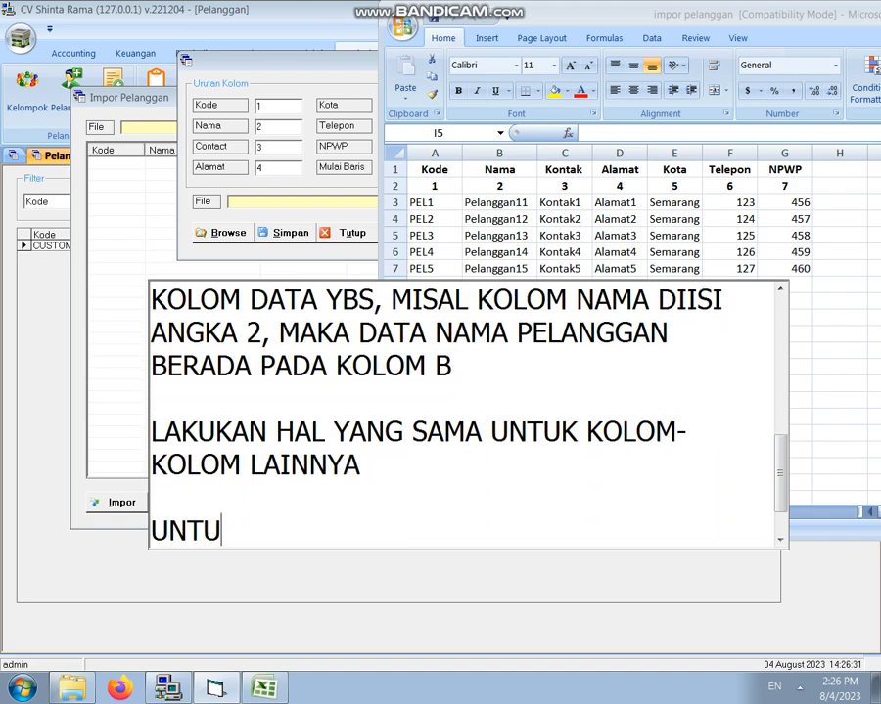
type("K KOLOM MUL")
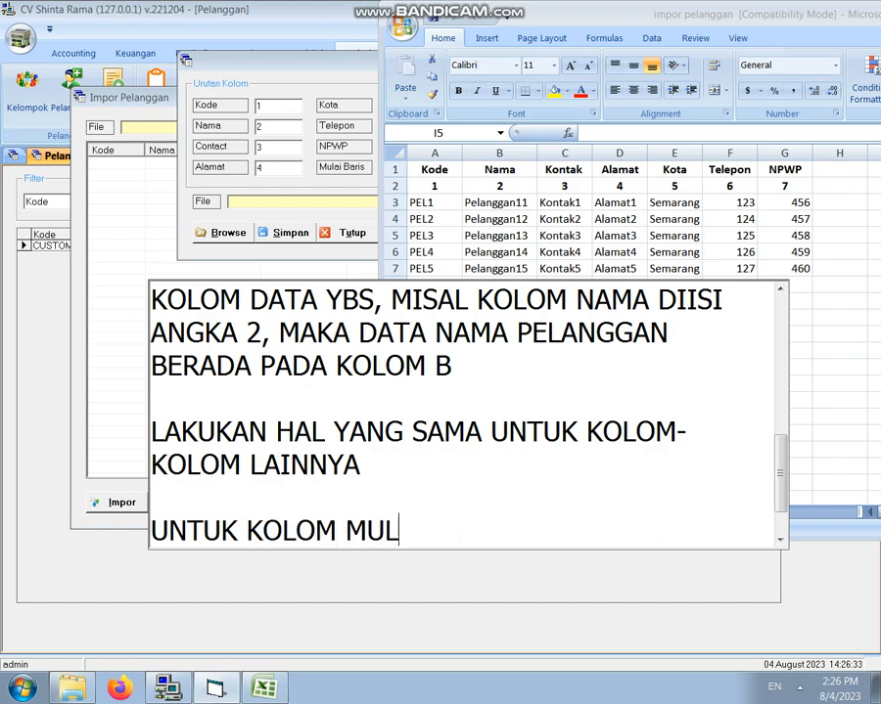
type("AI BARIS ADALAH POSOS")
key("BackSpace")
key("BackSpace")
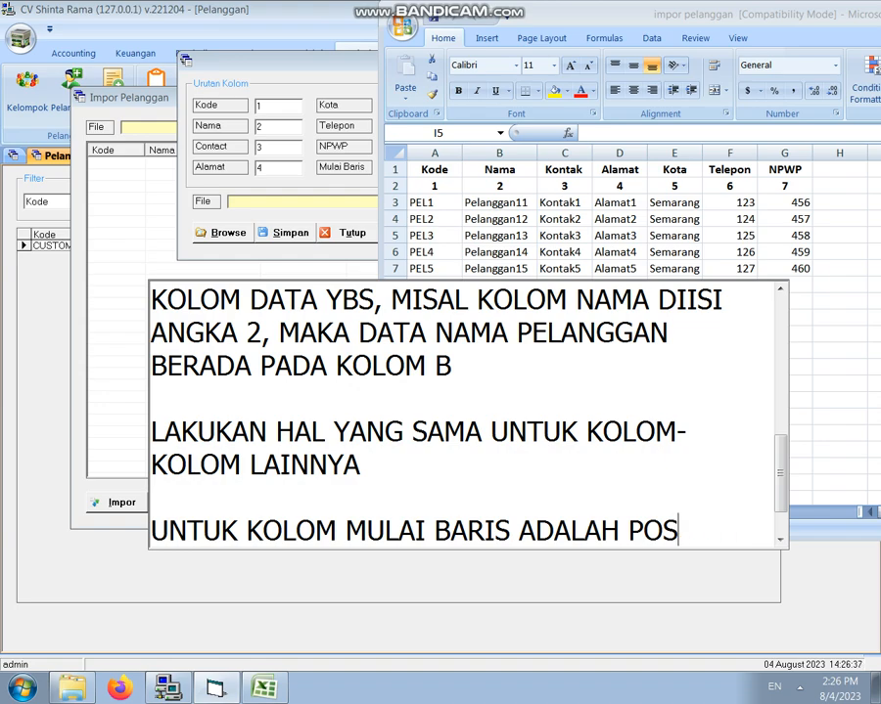
type("ISI BARIS DATA ")
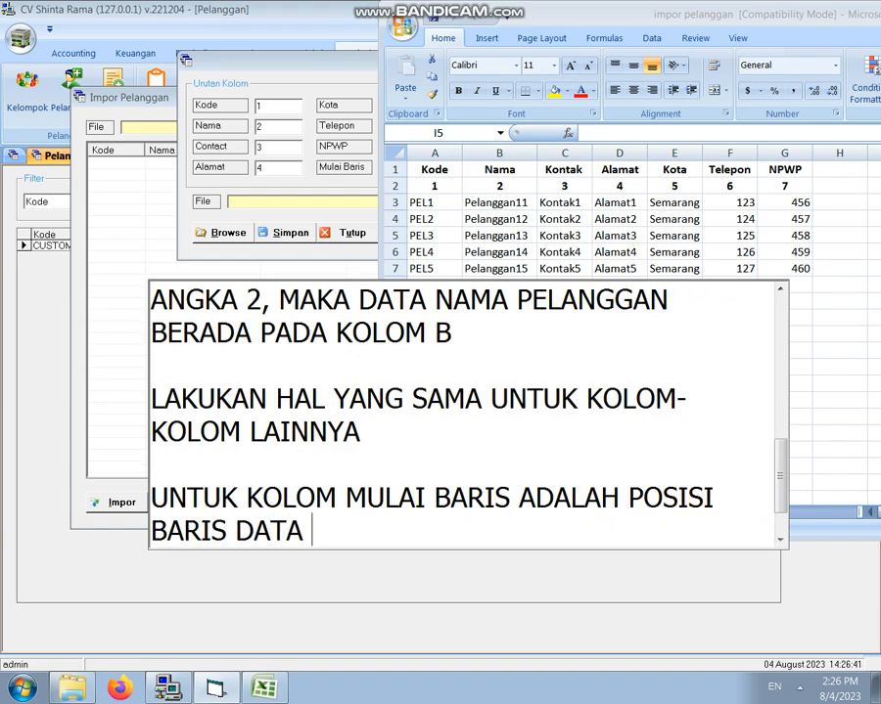
type("PERTAMA YANG AK")
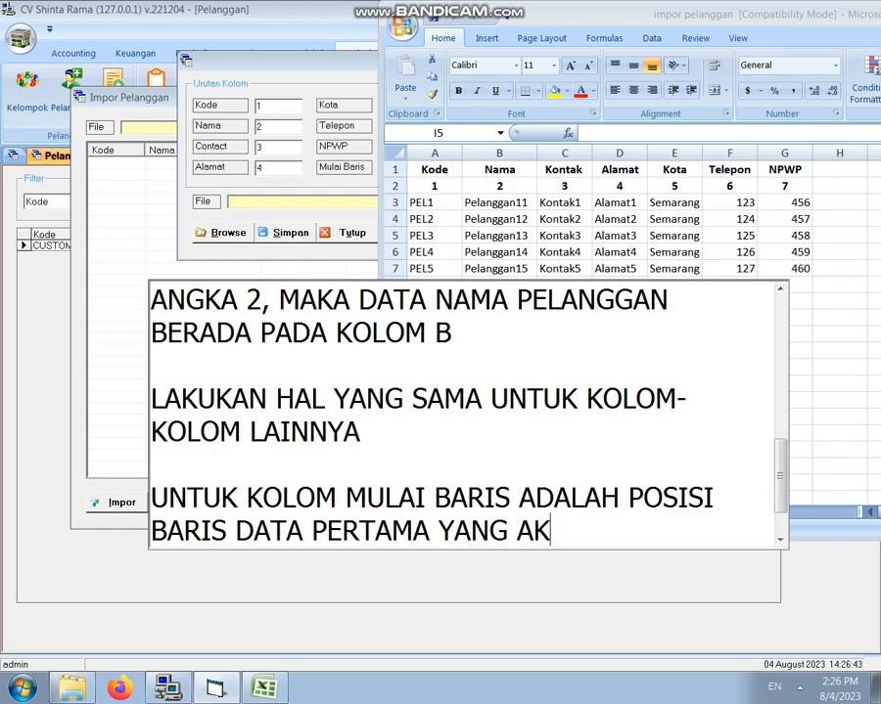
type("AN DIIMPOR, YAOIT")
key("BackSpace")
key("BackSpace")
key("BackSpace")
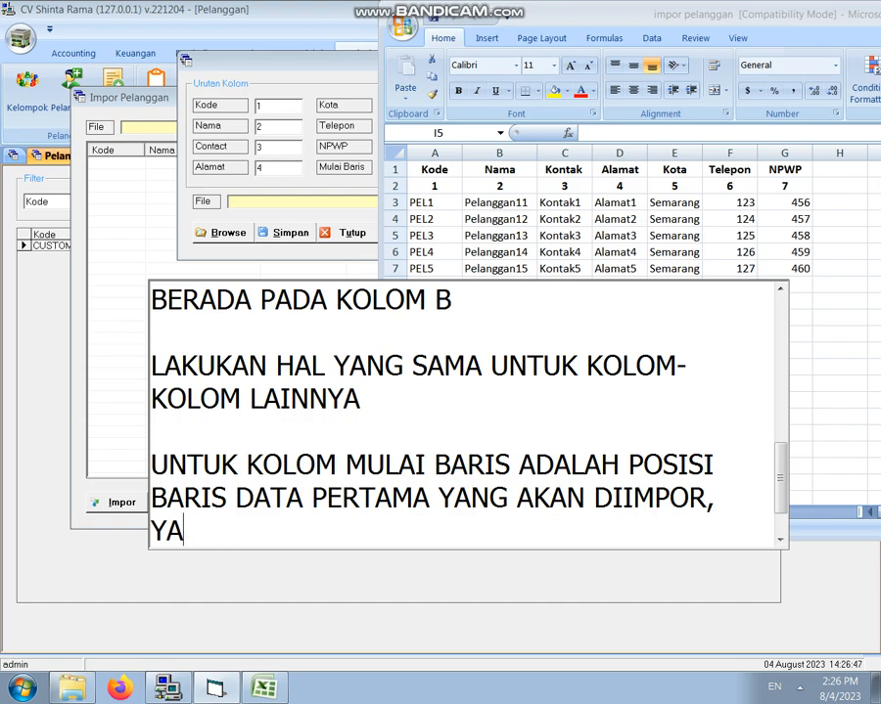
type("ITU BARIS")
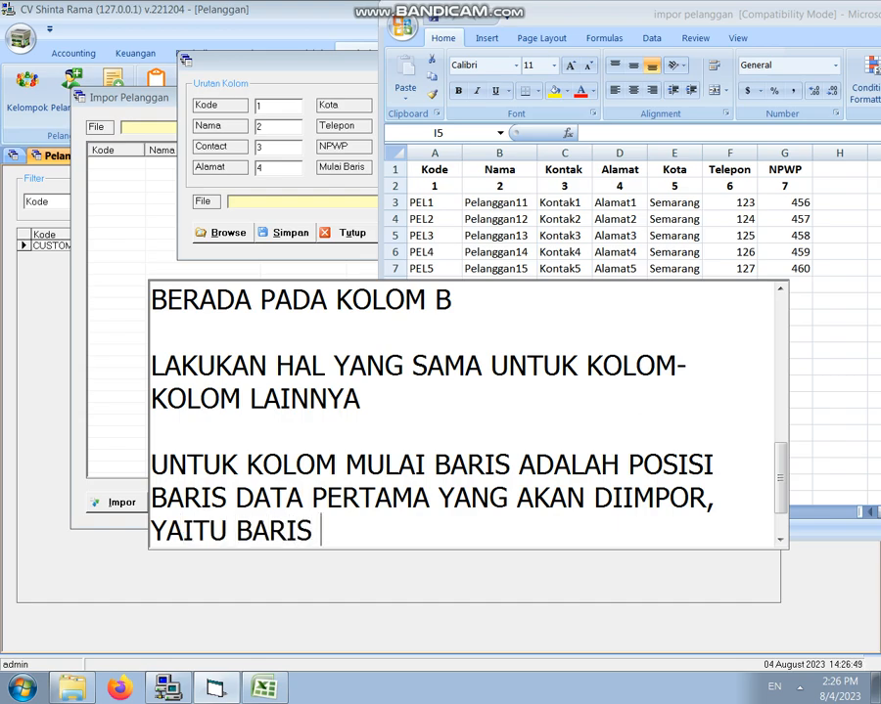
type(" 3")
key("Return")
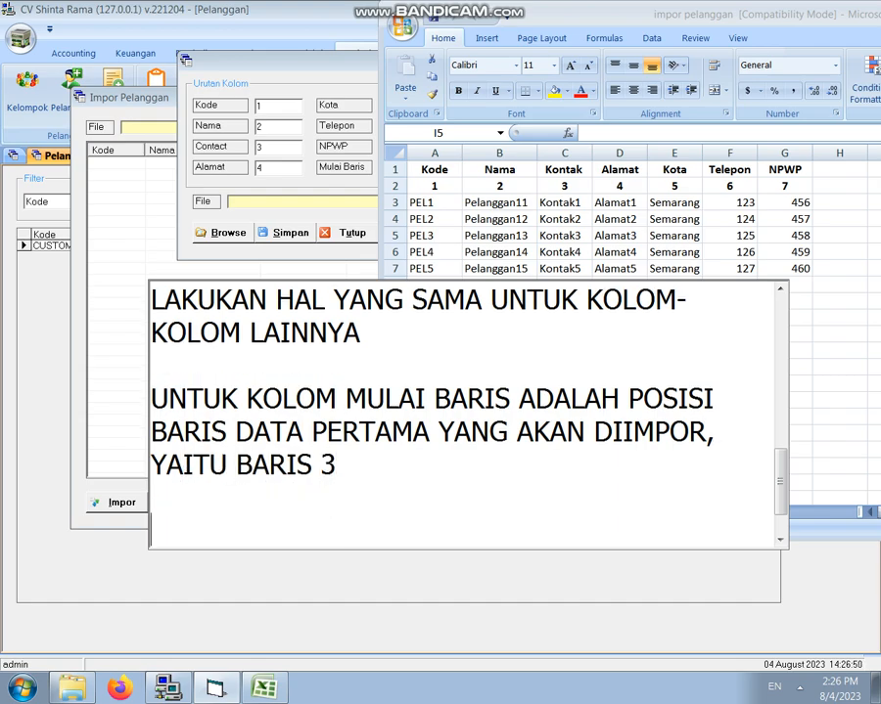
- Select row 3 in the "impor pelanggan" workbook to point out the first data row, and return to the end of the note
left_click(395, 205)
left_click(393, 204)
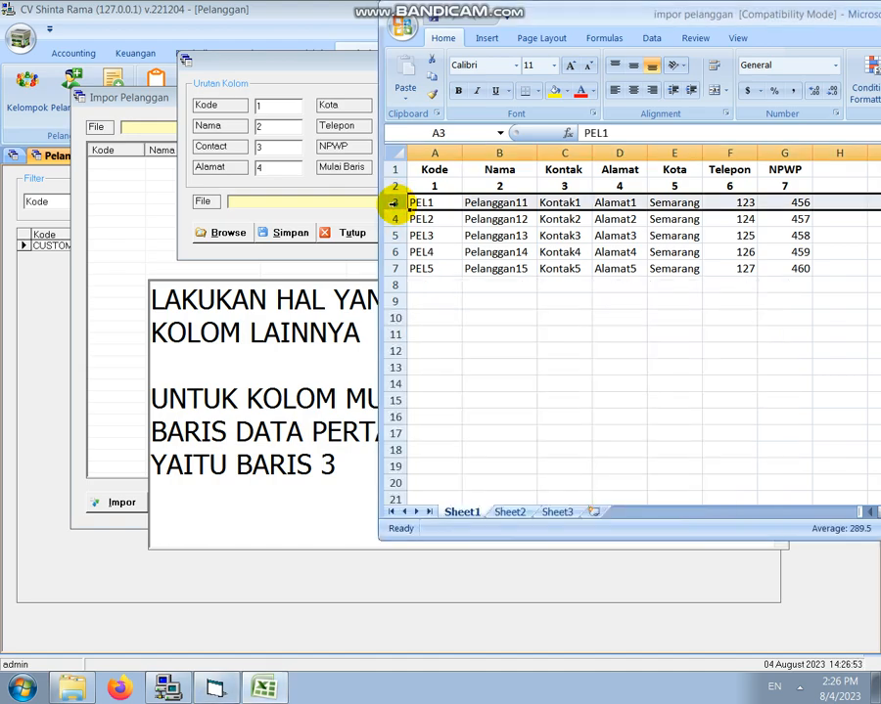
left_click(240, 503)
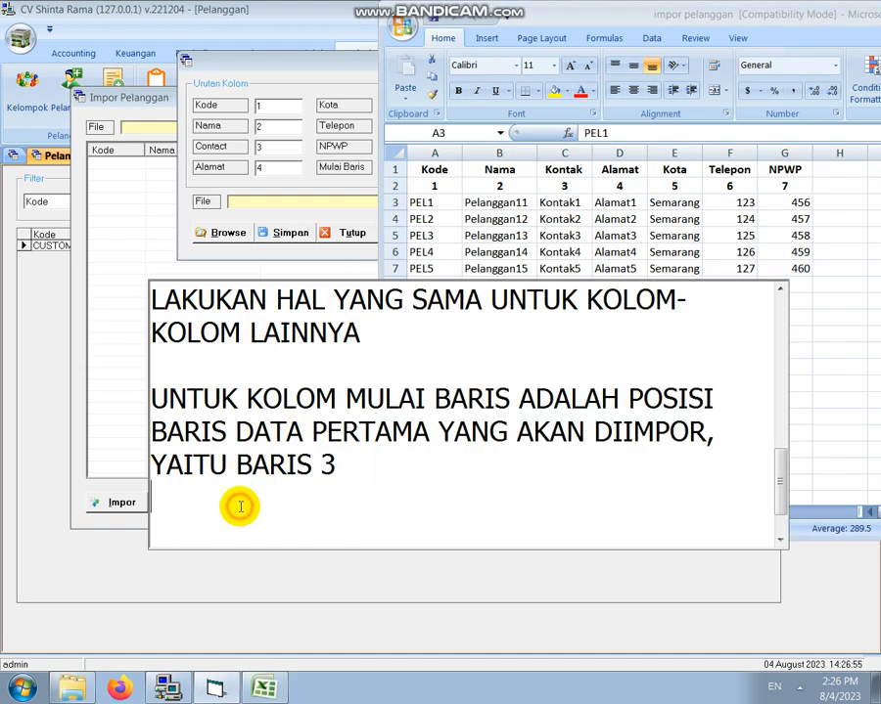
- Add below a blank line in the note the paragraph "SELANJUTNYA KLIK BROWSE UNTUK MENENTUKAN LOKASI FILE EXCEL YANG AKAN DIIMPOR", followed by a blank line
key("Return")
type("SELAN")
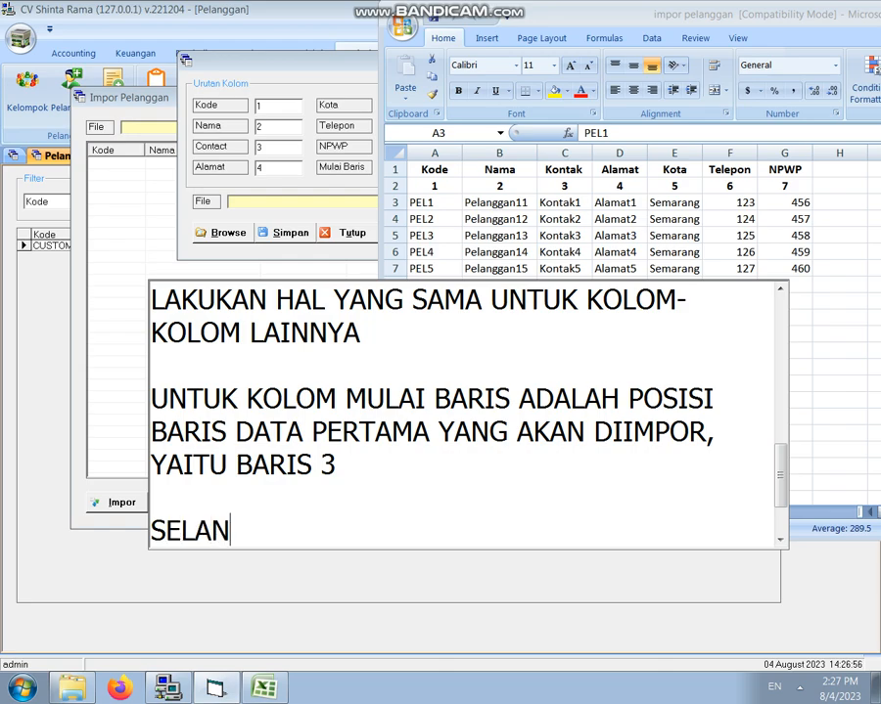
type("JUTNYA KLIK BROWSE UN")
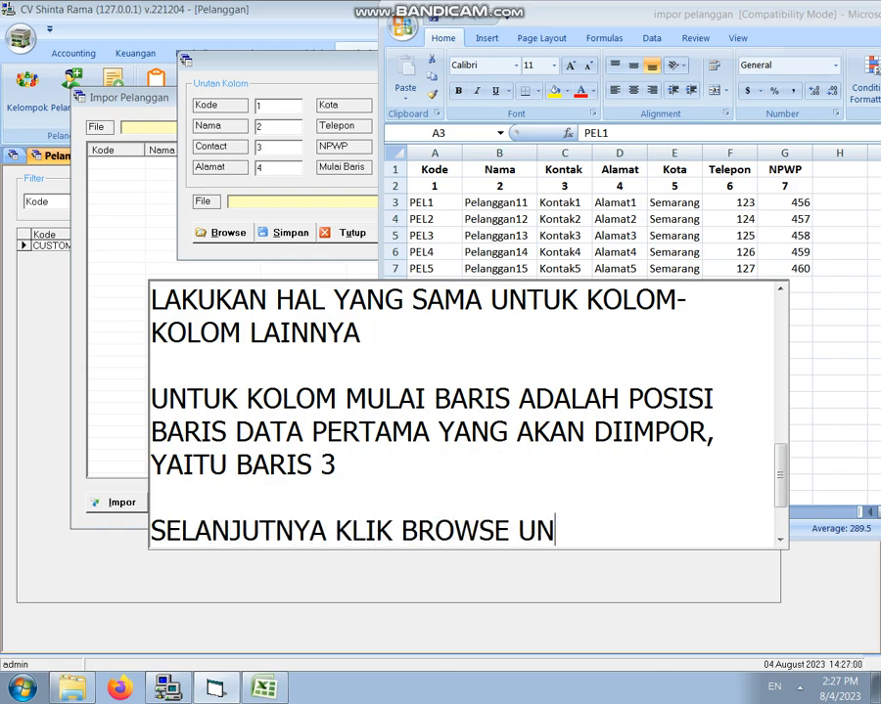
type("TUK MENENTUK")
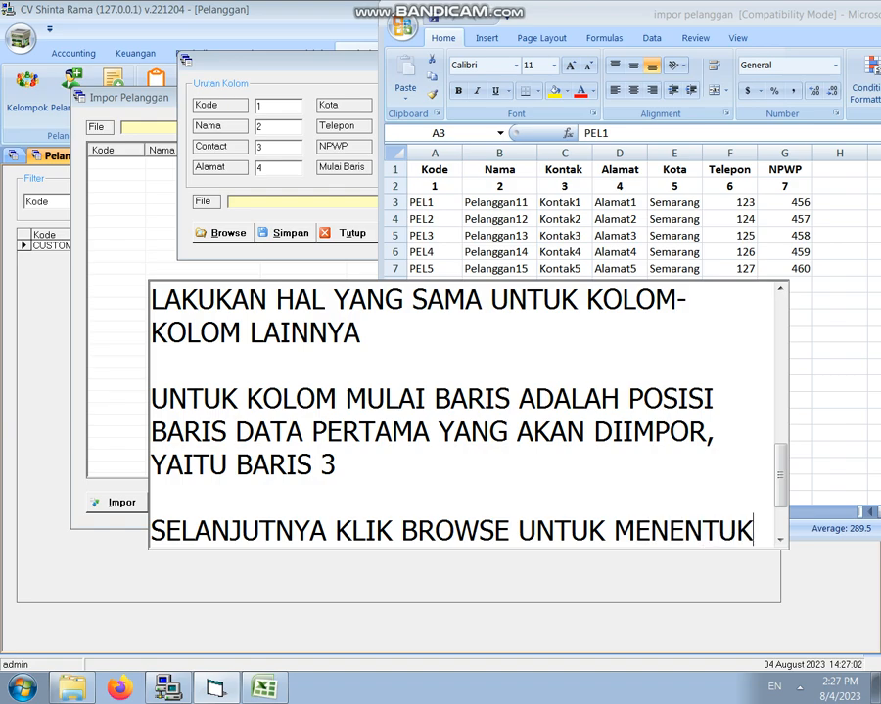
type("AN LOKASI FILE")
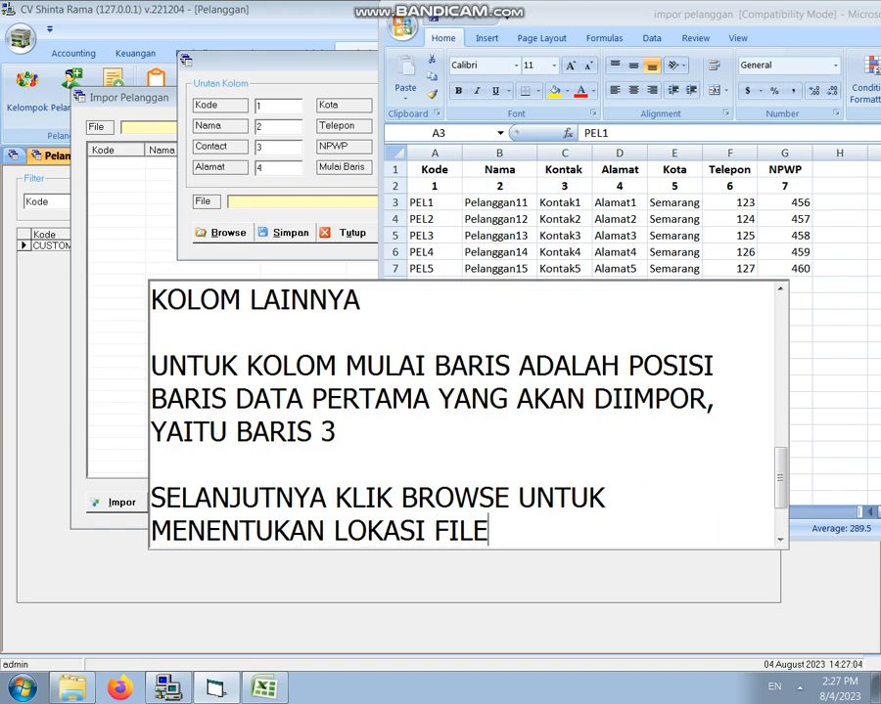
type(" EXCEL YANG AKAN DIIMPOR")
key("Return")
key("Return")
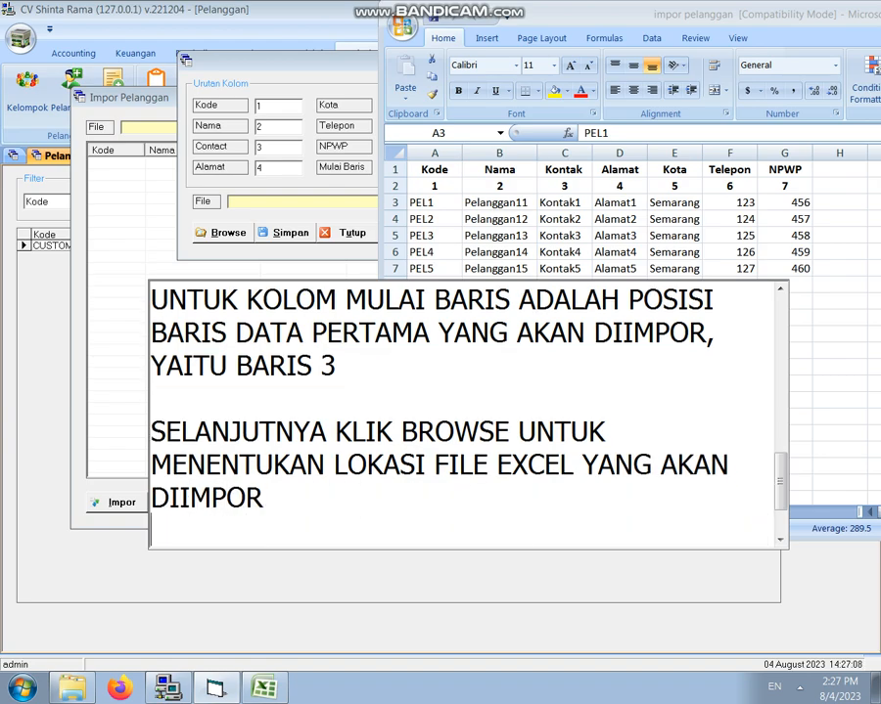
- Choose "impor pelanggan" from D:\order cd\Pabrik 2\Tutorial as the Excel file to import and save the column order settings
left_click(229, 233)
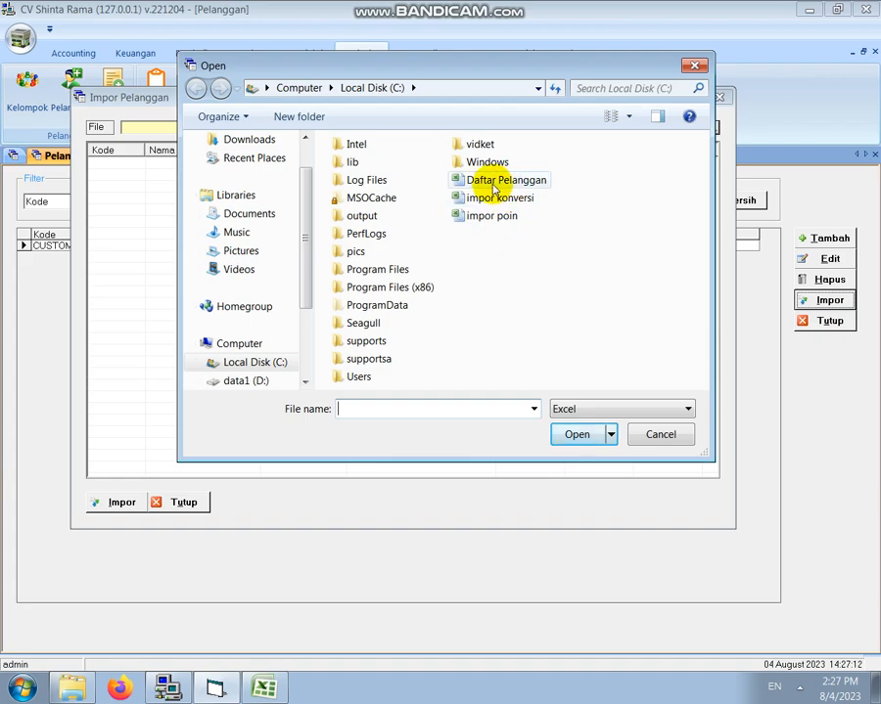
left_click(202, 384)
scroll(207, 313, "down", 4)
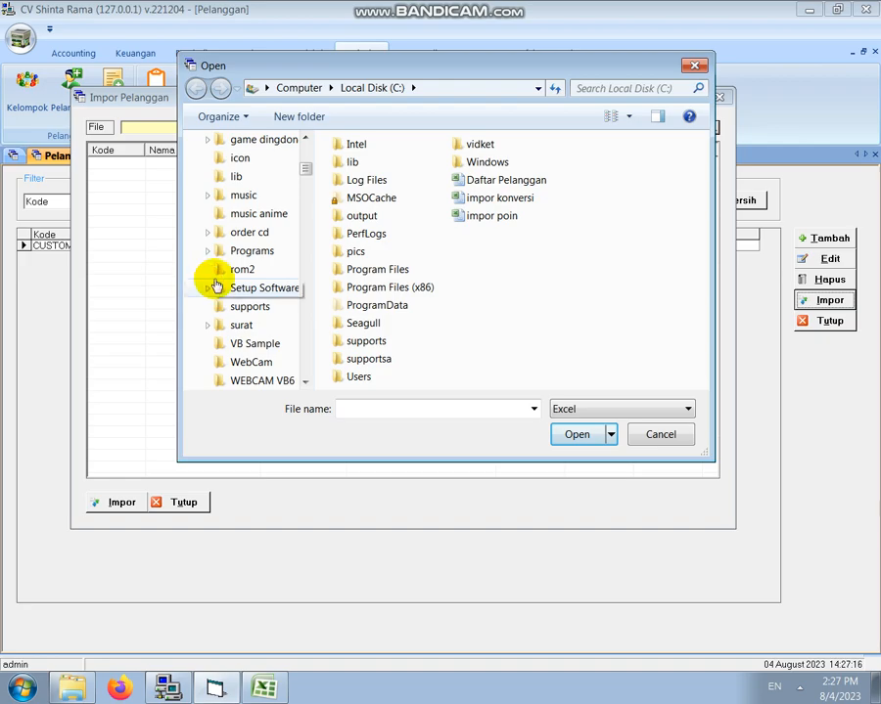
left_click(238, 232)
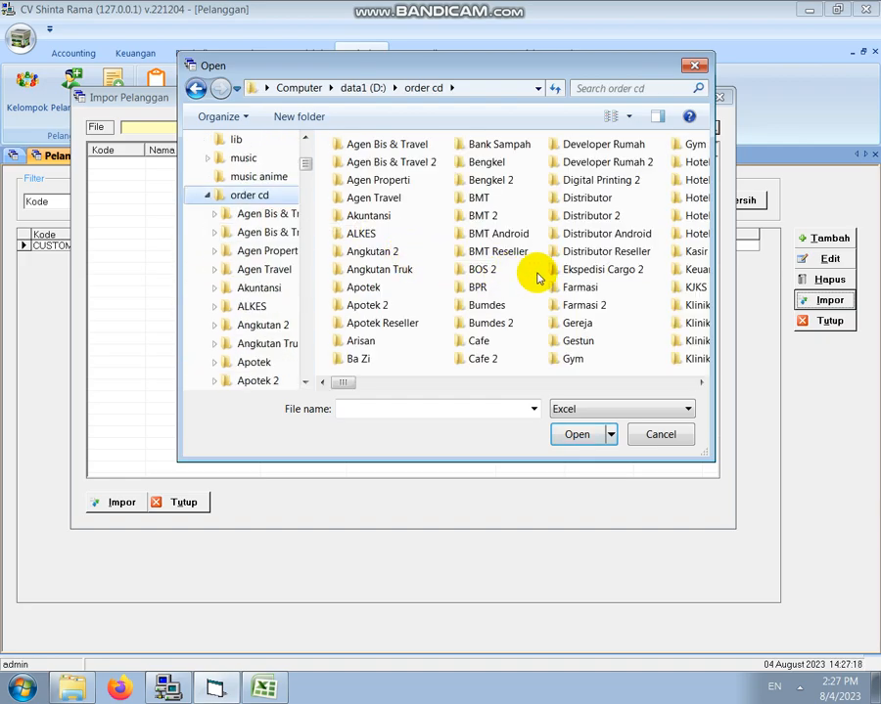
scroll(572, 291, "right", 3)
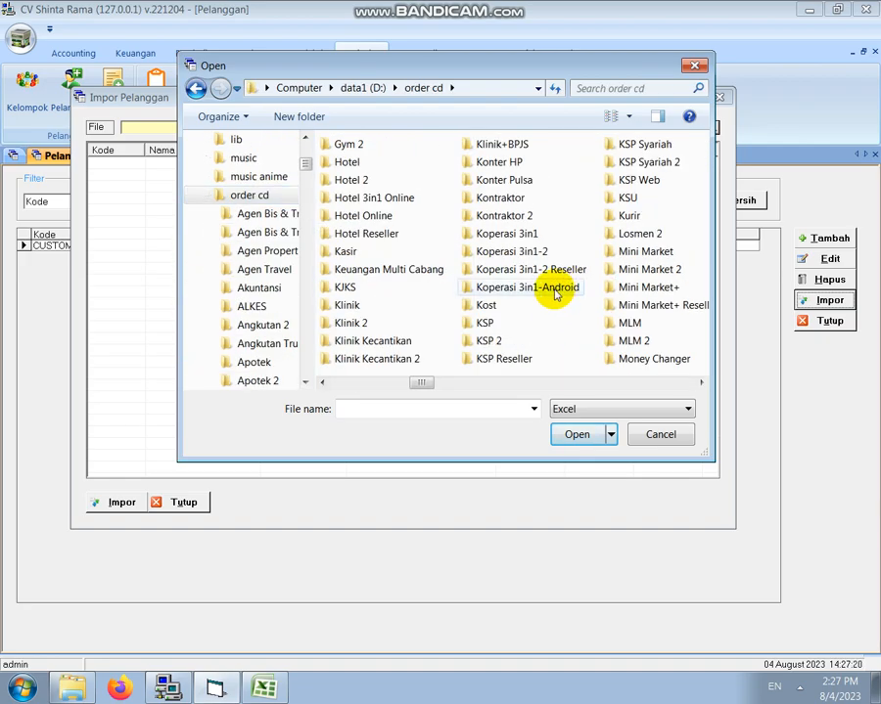
scroll(552, 295, "right", 2)
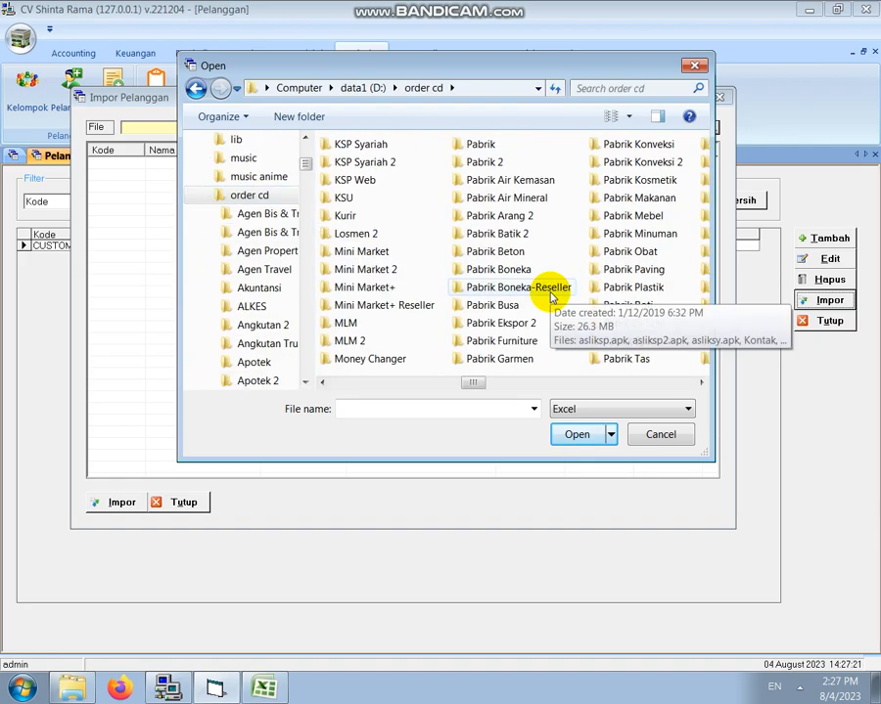
double_click(483, 163)
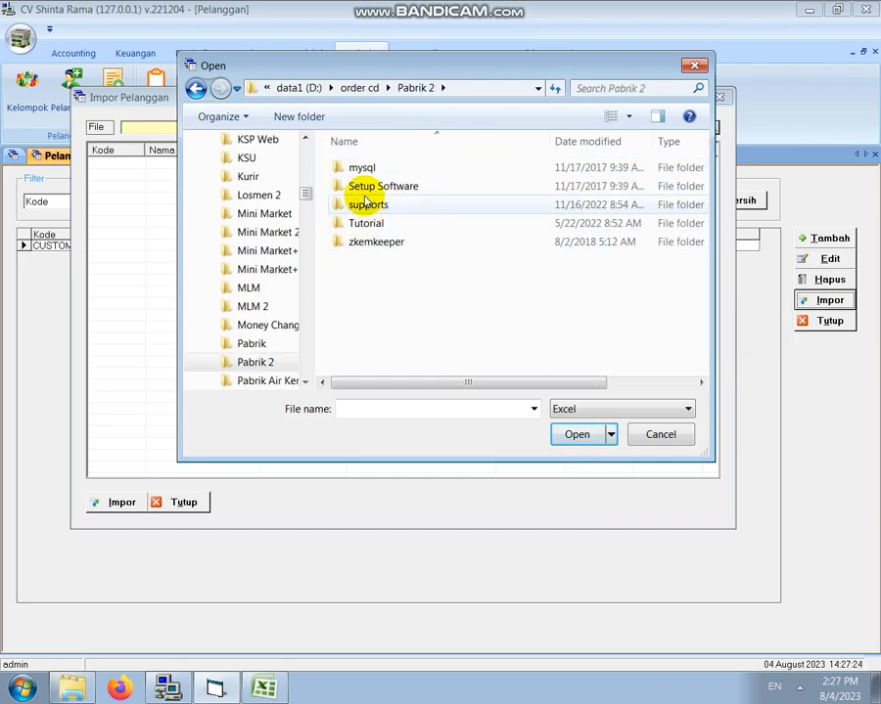
double_click(365, 224)
double_click(383, 276)
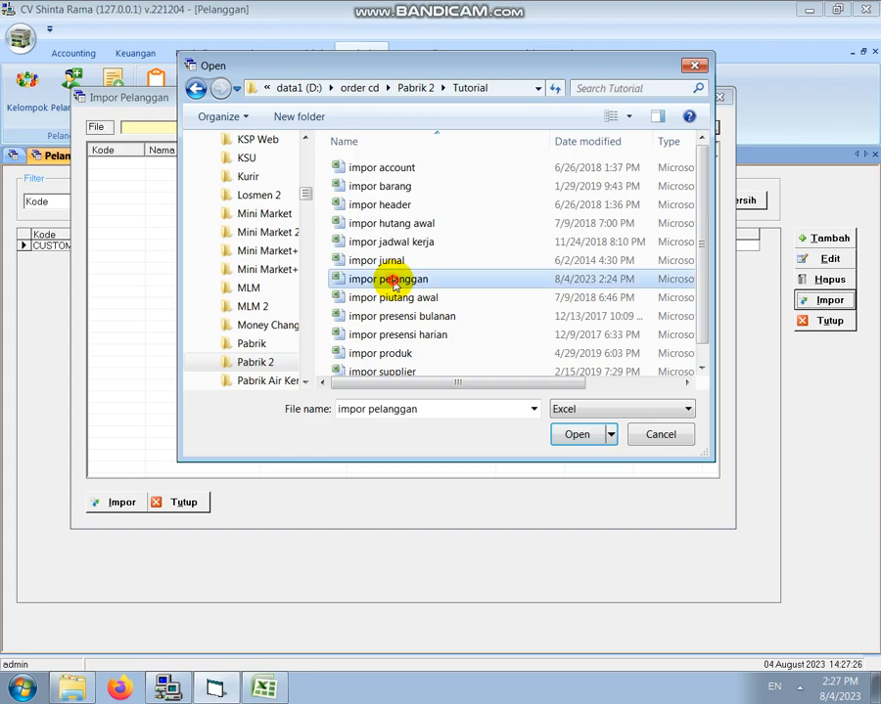
left_click(284, 236)
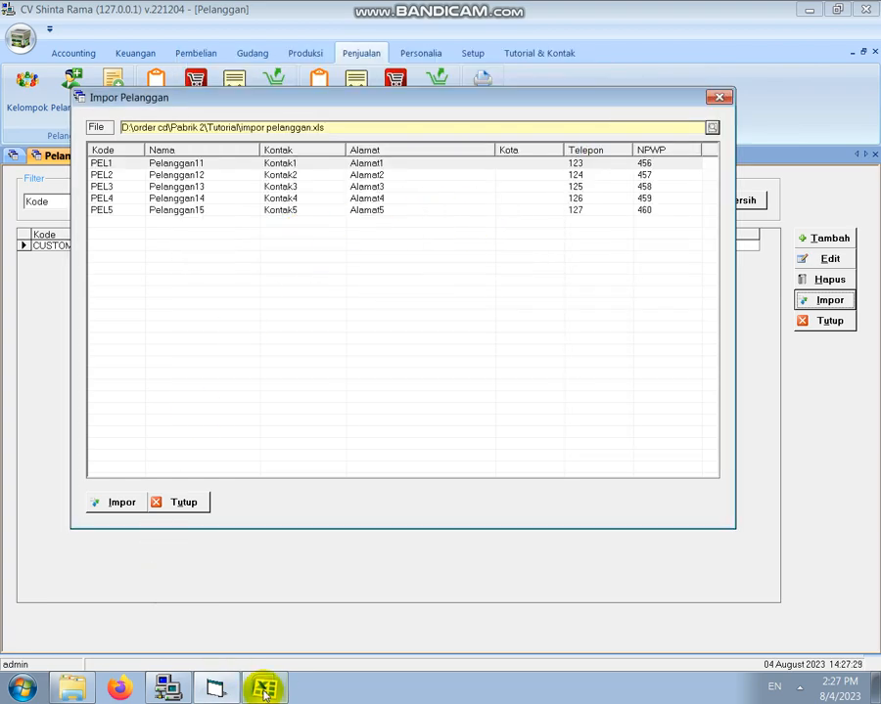
- Return to the note and begin a paragraph with "PADA TAHAP INI DATA PELANGGAN BELUM SEPENUH DIIMPOR, JADI BARU PADA"
left_click(221, 693)
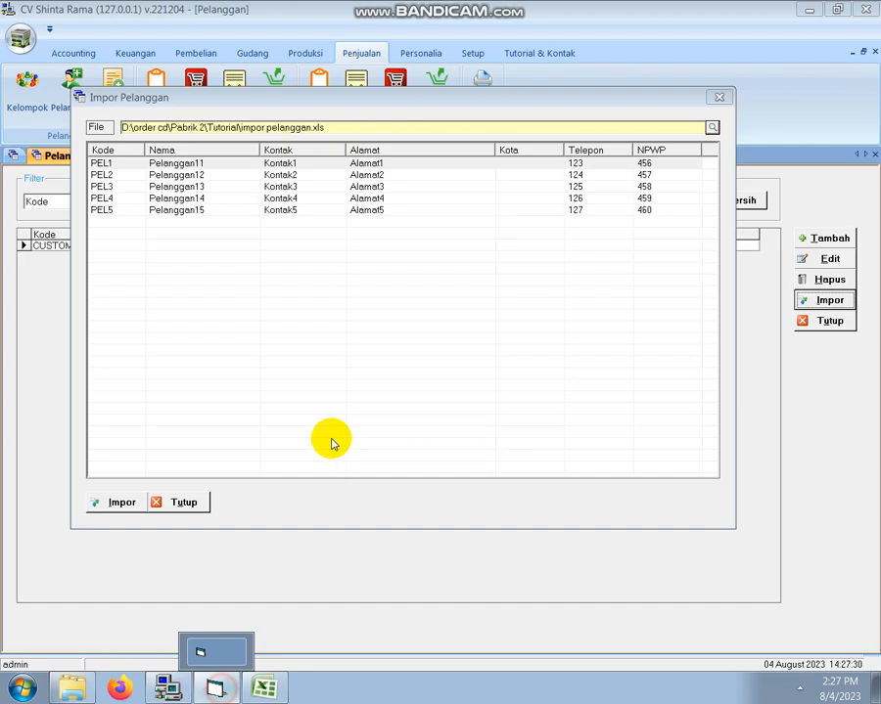
left_click(214, 687)
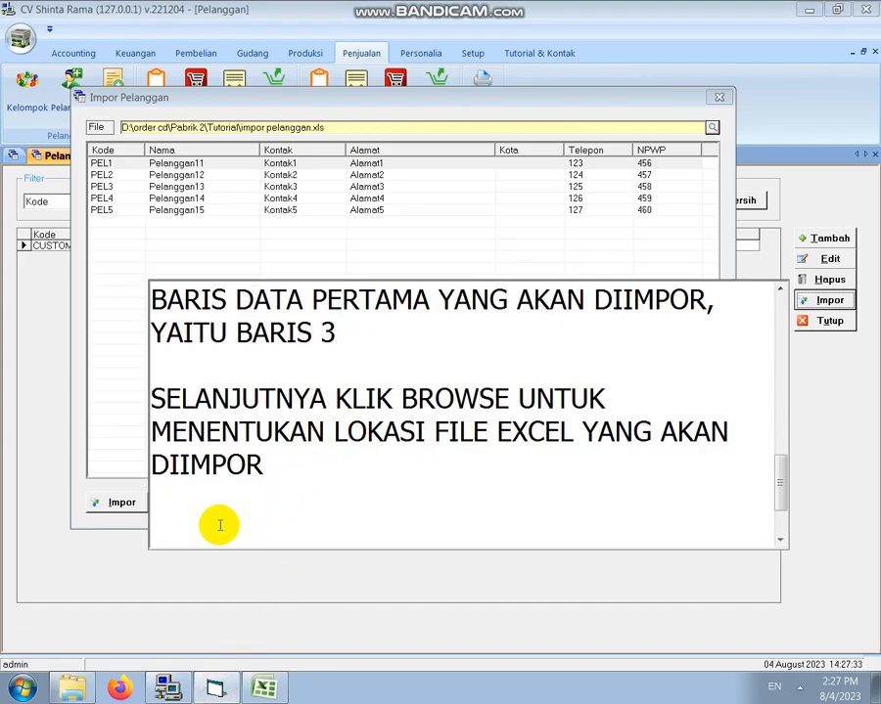
type("PADA TAHA")
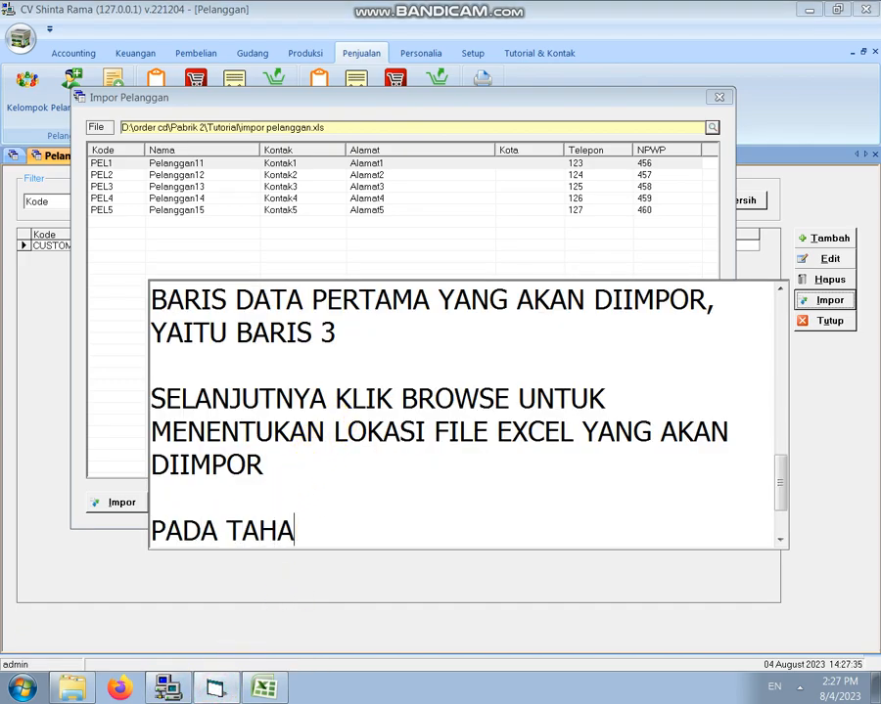
type("P IN")
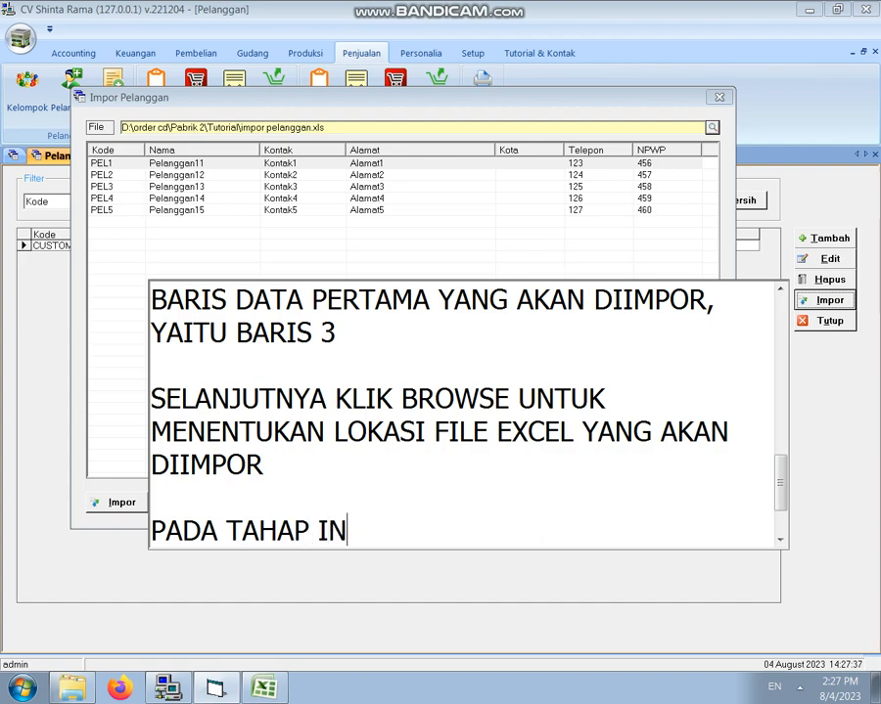
type("I DATA PELANGGAN BELUM")
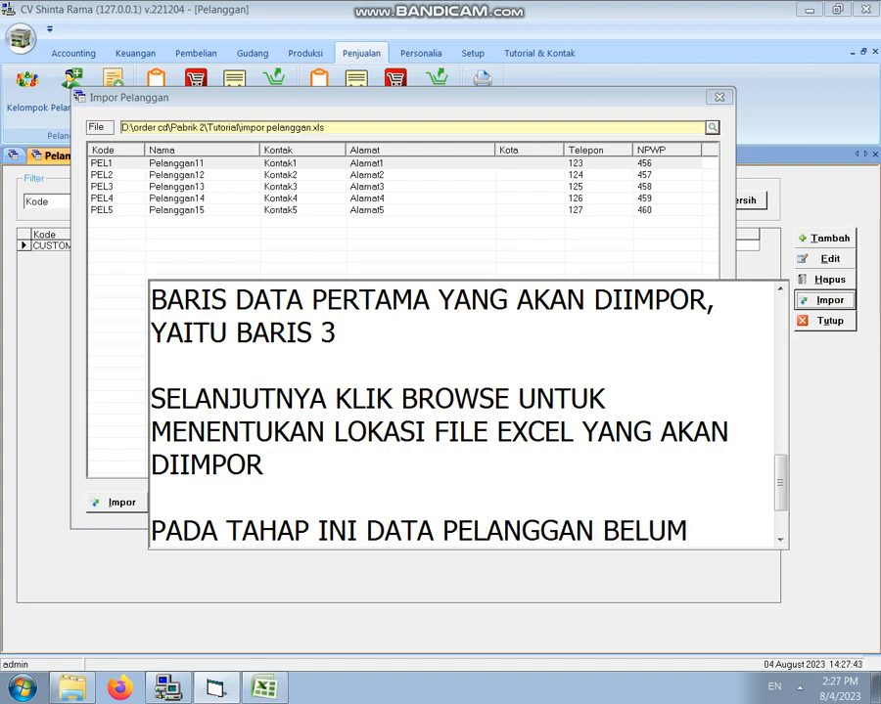
type("SEPENI")
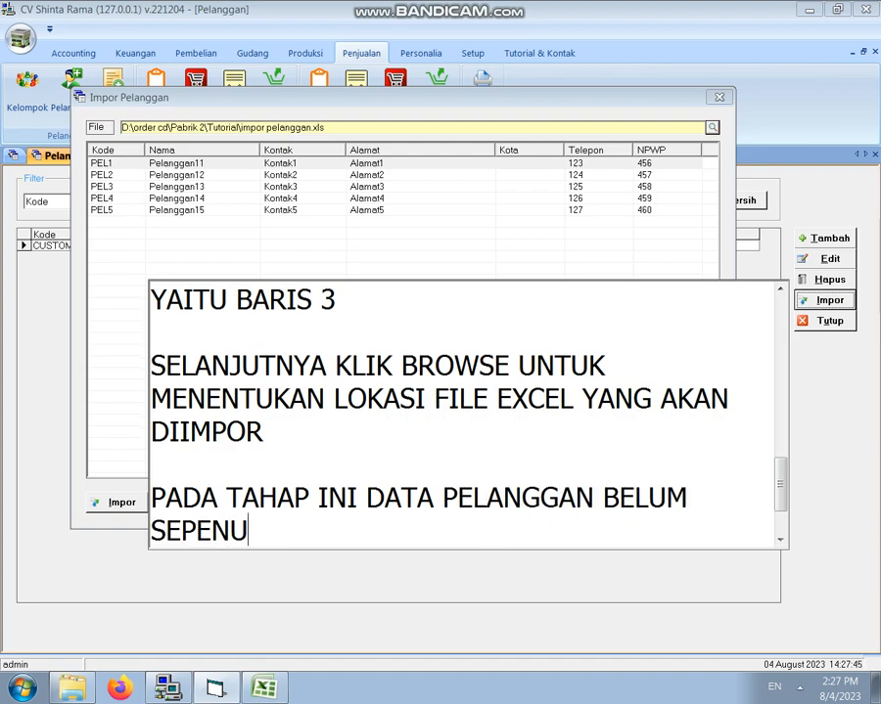
type("H DIIMPOR, JADI BARU PAD A")
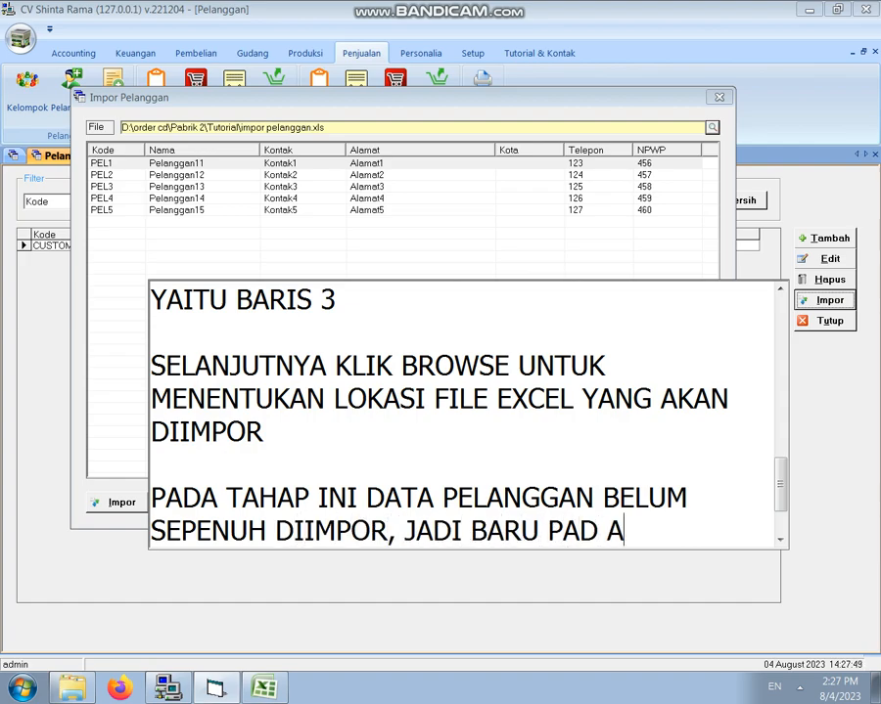
- Finish the paragraph about the current import stage with "TAHAP PROSES PEMBACAAN DATA SAJA"
type("TAHAP")
key("BackSpace")
key("Right")
key("End")
type("PE")
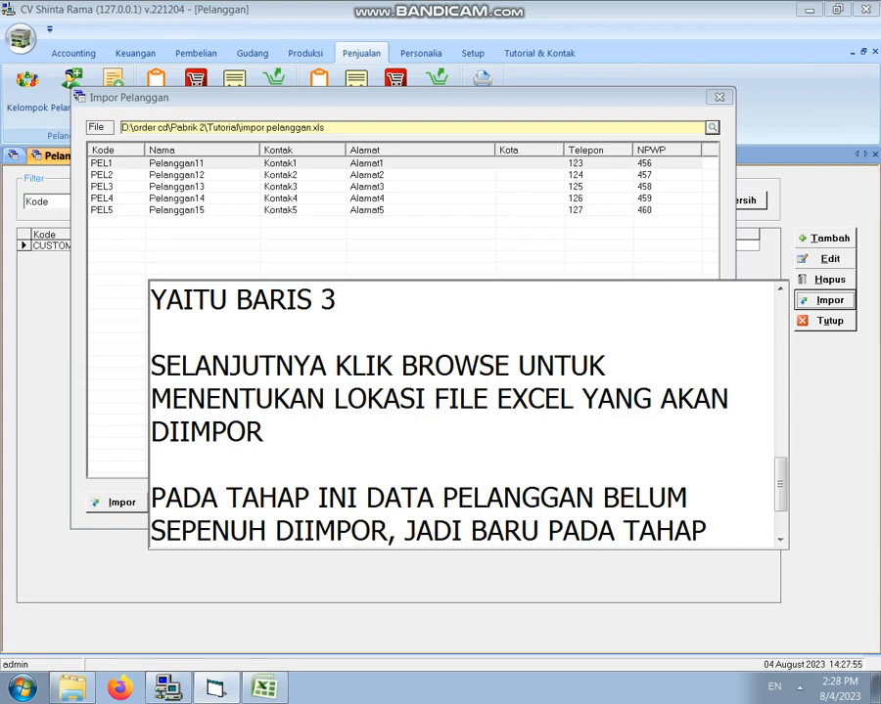
type("PROSES")
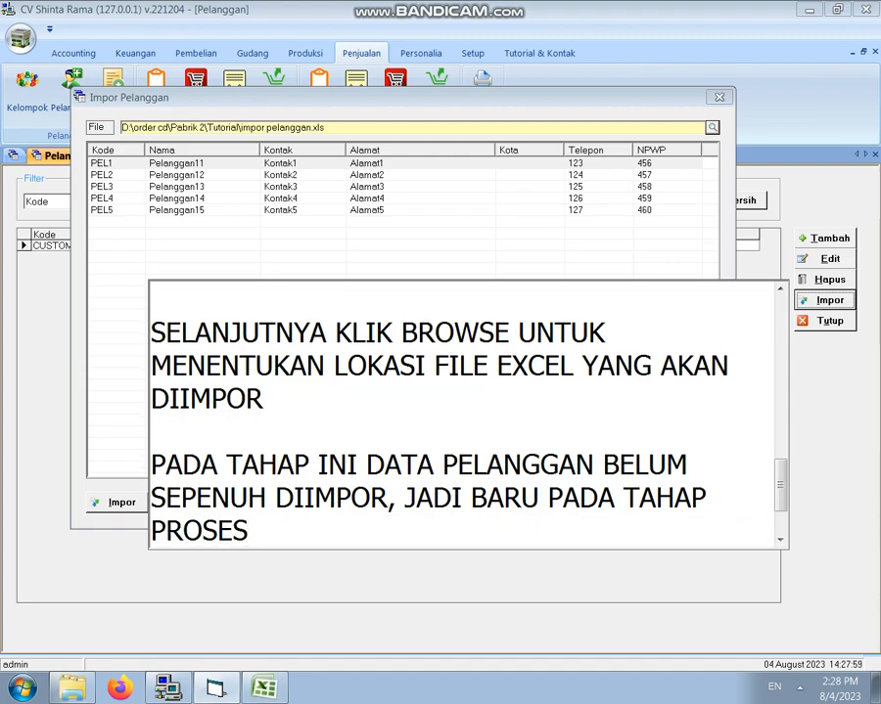
type(" DATA SAJ")
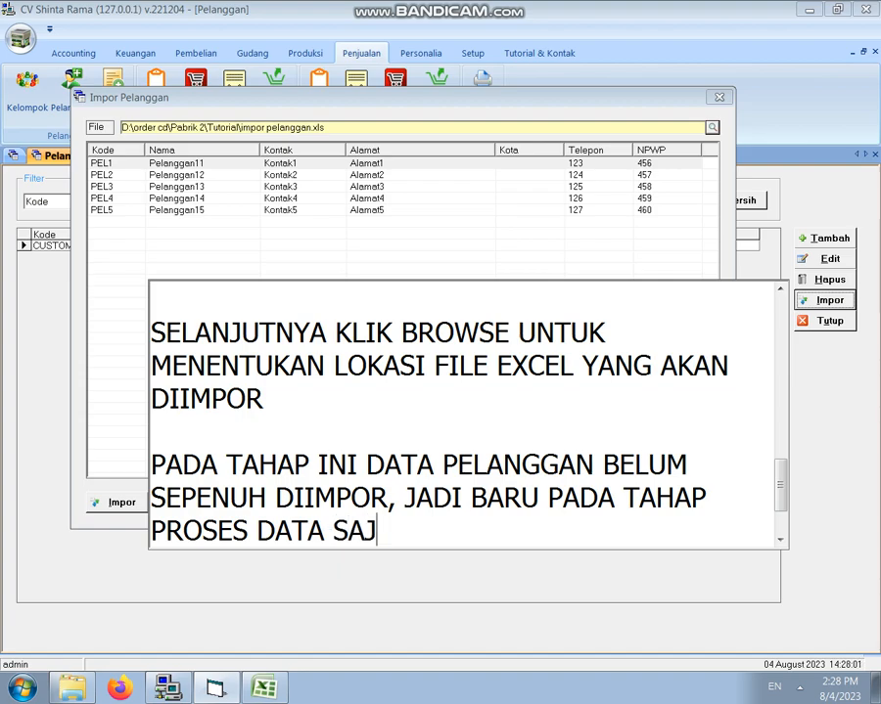
type("PEMBACAAN")
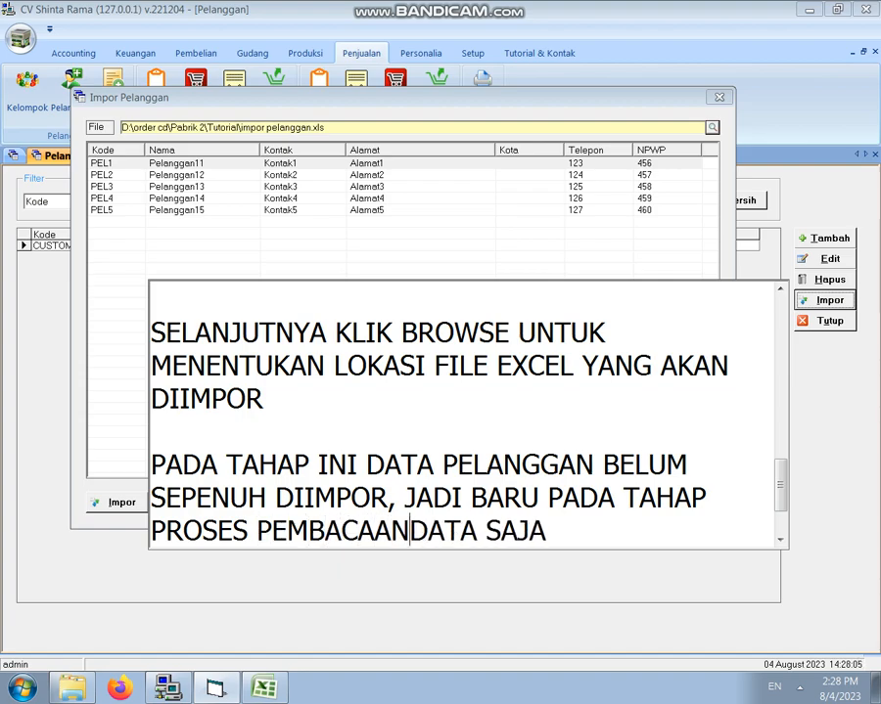
key("End")
- Add below a blank line in the note the paragraph "KLIK IMPOR UNTUK MENYIMPAN DATA PELANGGAN YANG DIIMPOR", followed by a blank line
key("Return")
key("Return")
type("KLIK IMP")
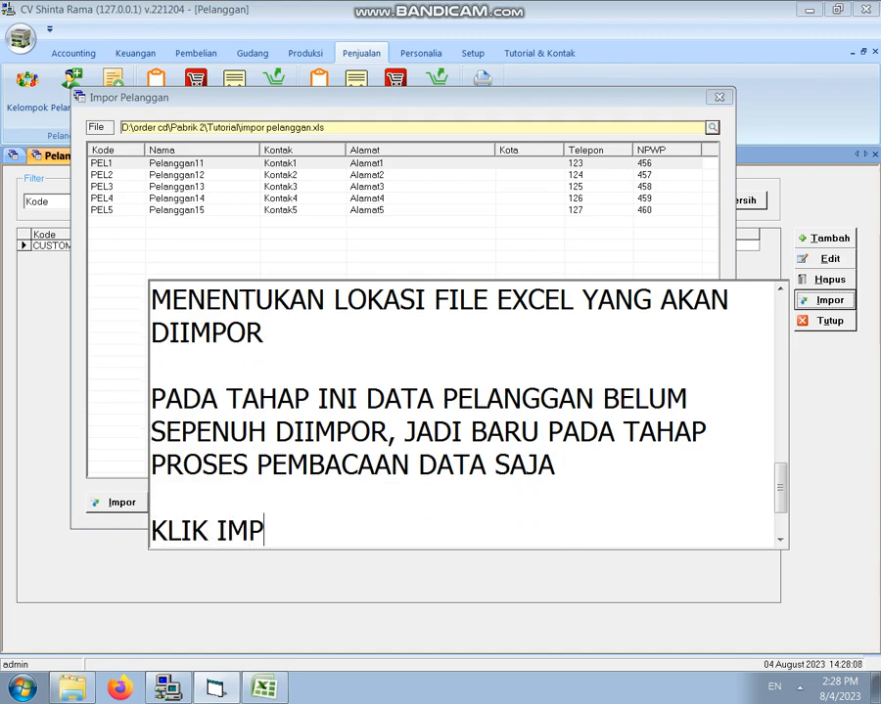
type("OR UNTUK ")
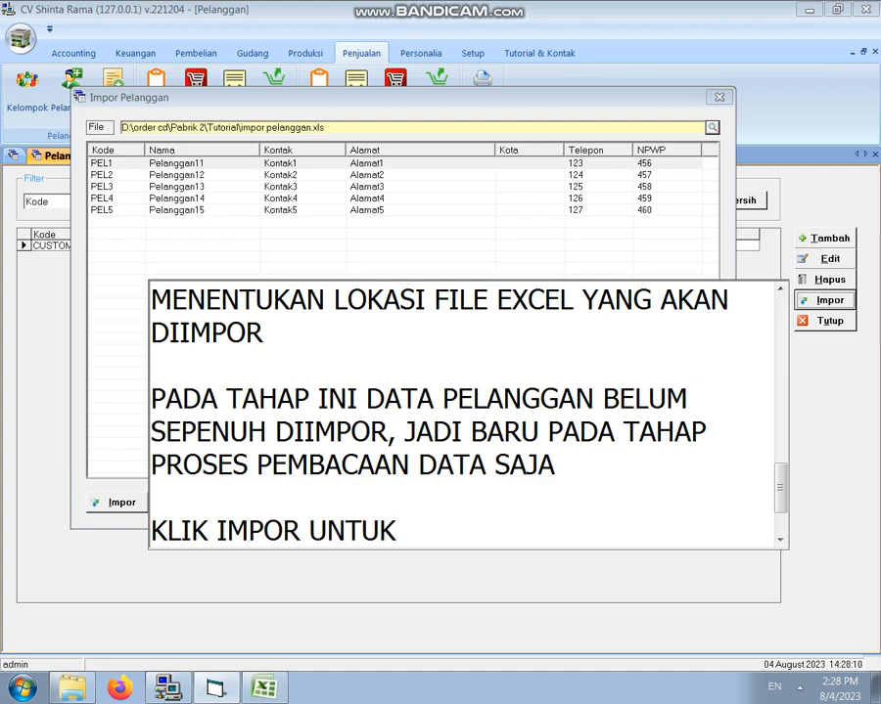
type("MENYIMPAN DATA PELANGG")
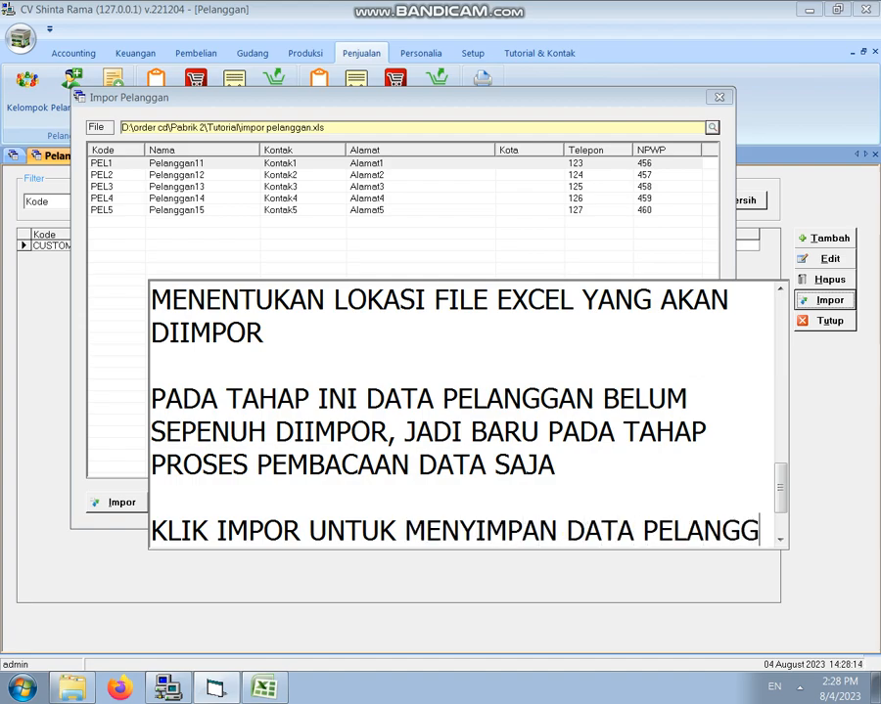
type("AN YANG DIIMPOR")
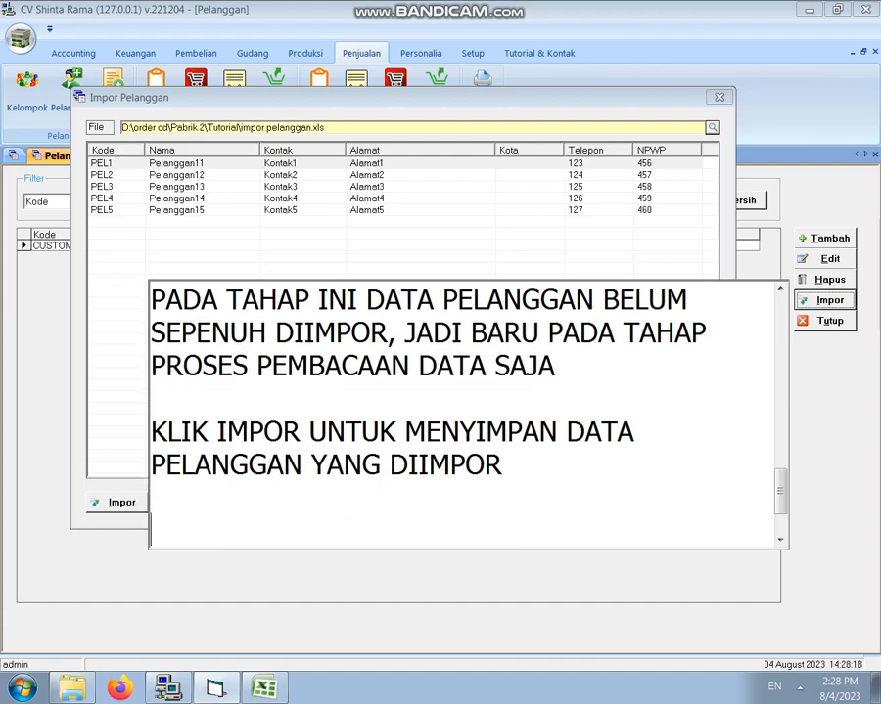
- Import the loaded customer rows into the Pelanggan list and close the import window
left_click(278, 259)
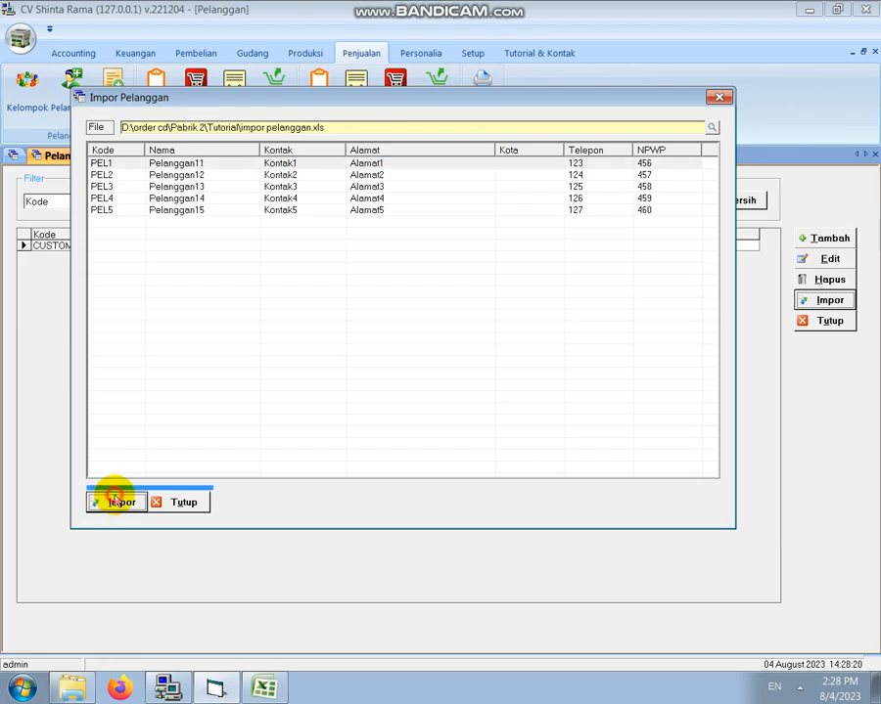
left_click(112, 497)
left_click(534, 397)
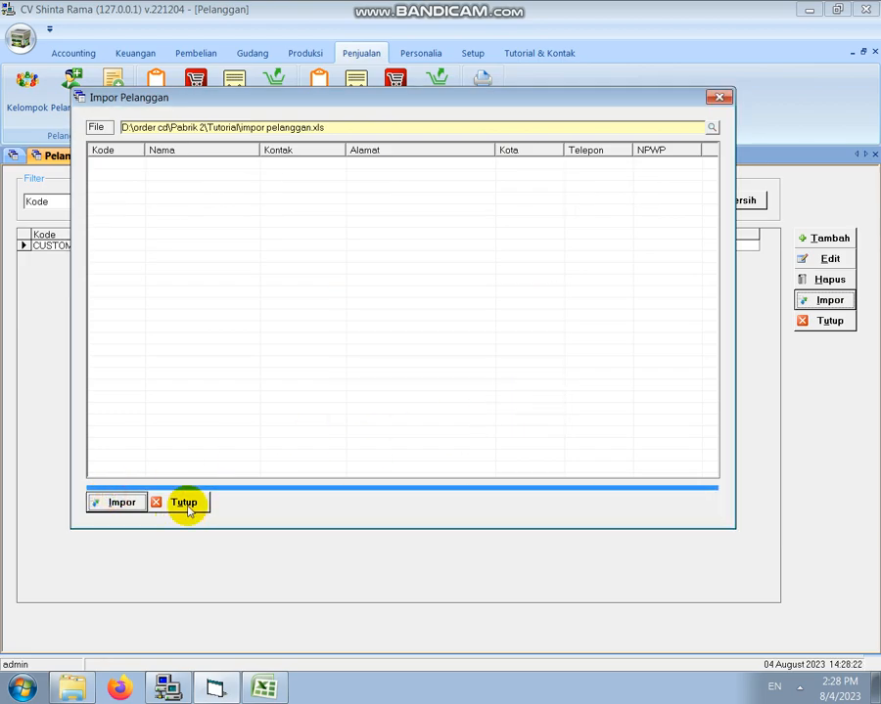
left_click(184, 504)
- Open the imported customer PEL1 for editing and move its dialog higher up to compare it with the "impor pelanggan" workbook
left_click(182, 257)
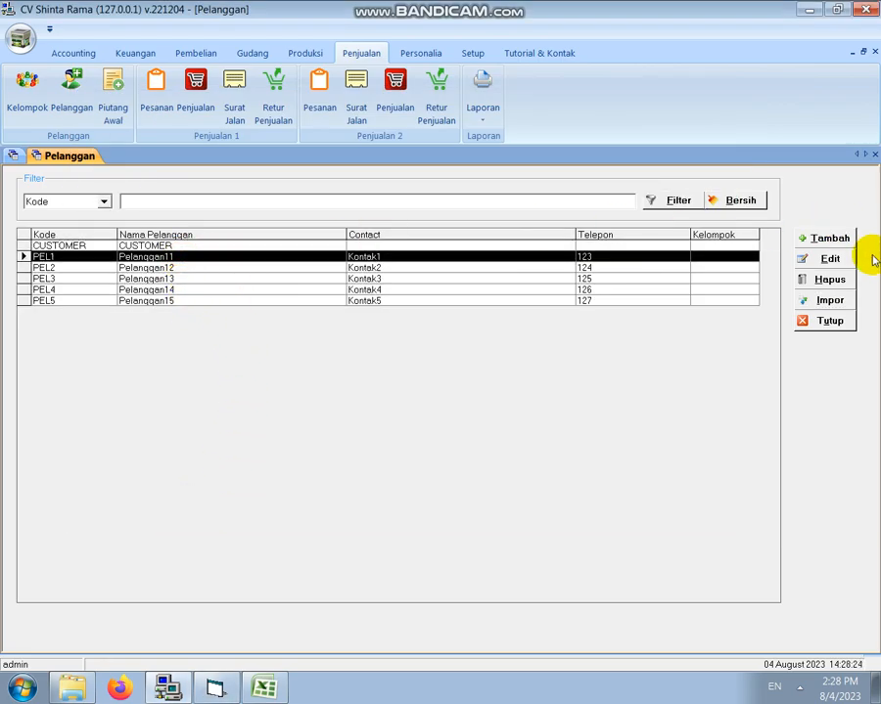
left_click(827, 258)
left_click(264, 688)
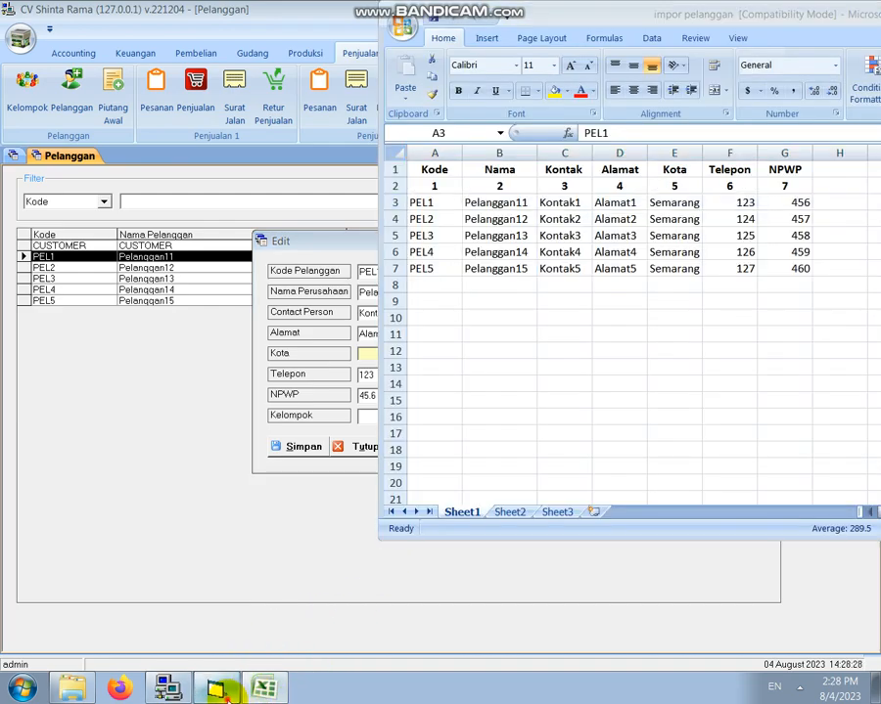
left_click(333, 254)
left_click_drag(333, 253, 265, 84)
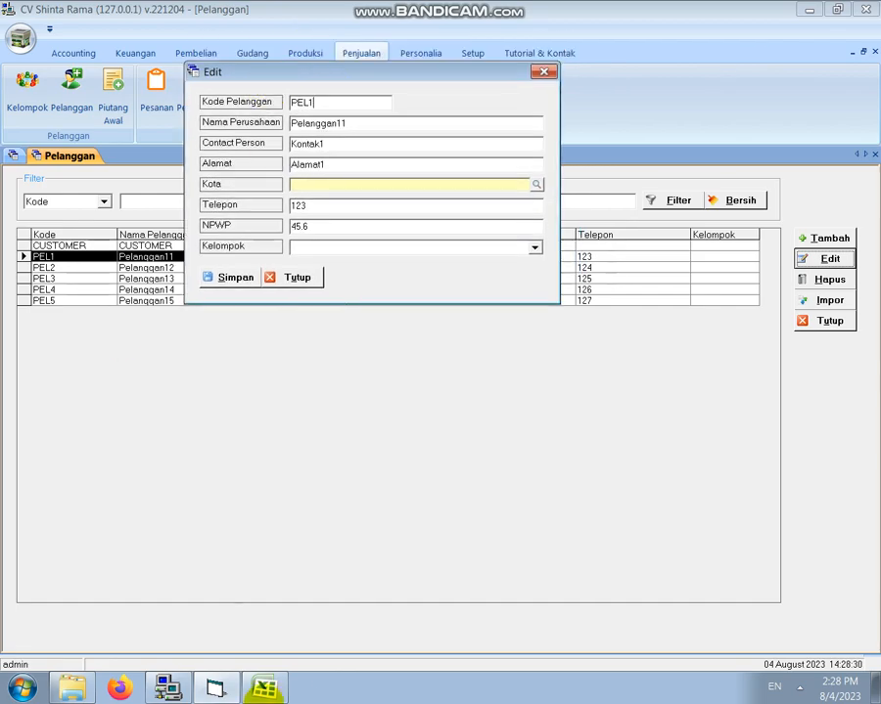